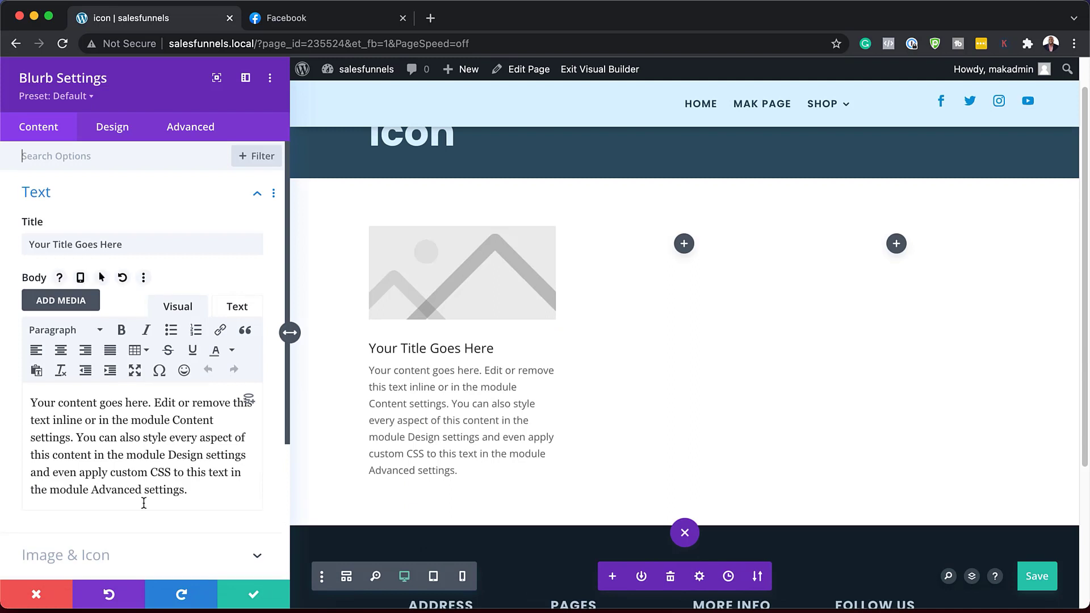
Enable the icon option for the blurb's image and filter the icon list to Font Awesome
{"action": "scroll", "coordinate": [144, 505], "scroll_direction": "down", "scroll_amount": 2}
{"action": "left_click", "coordinate": [102, 491]}
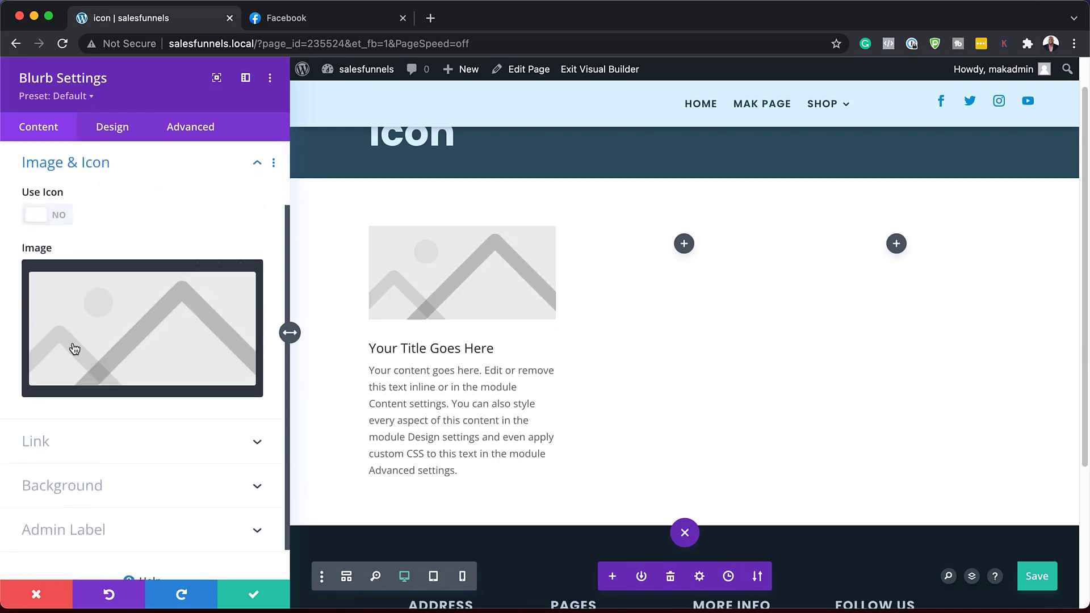
{"action": "left_click", "coordinate": [60, 219]}
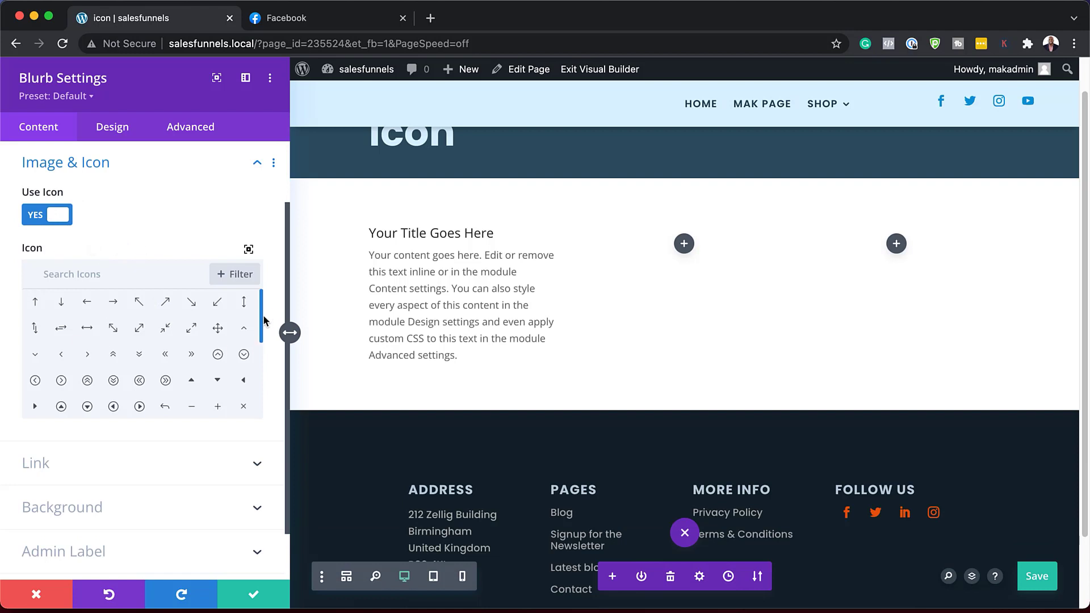
{"action": "left_click_drag", "start_coordinate": [262, 318], "coordinate": [285, 280]}
{"action": "left_click", "coordinate": [239, 277]}
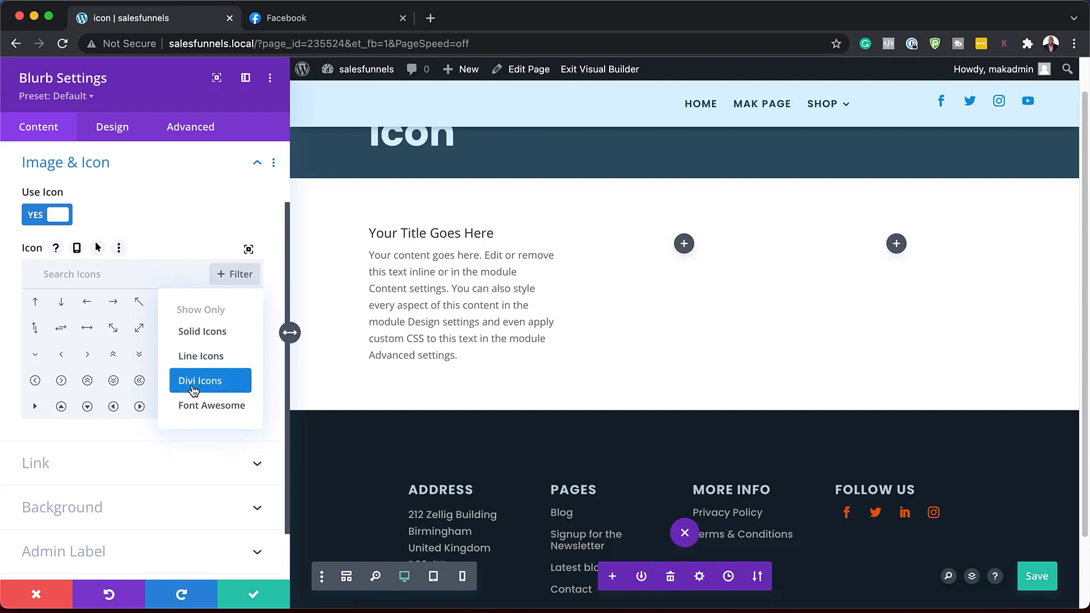
{"action": "left_click", "coordinate": [235, 416]}
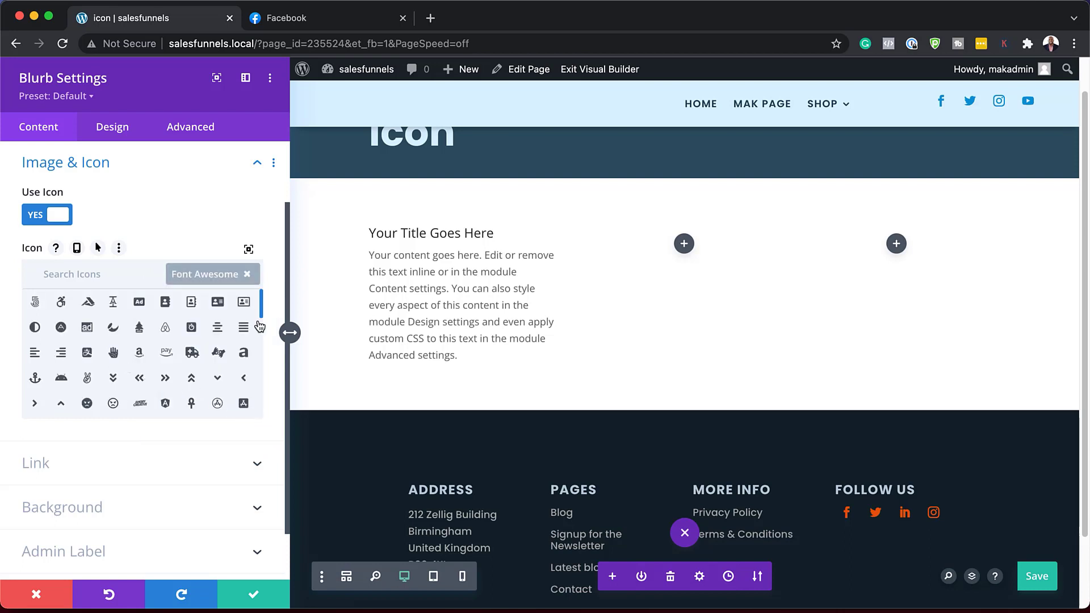
{"action": "scroll", "coordinate": [266, 318], "scroll_direction": "down", "scroll_amount": 4}
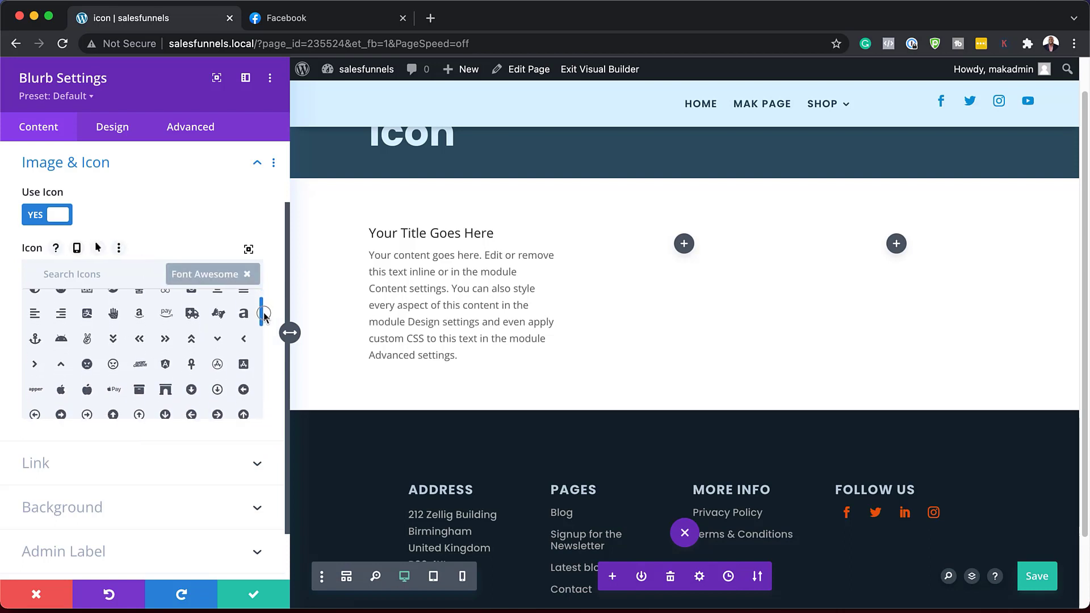
{"action": "mouse_move", "coordinate": [267, 326]}
{"action": "left_mouse_down"}
{"action": "mouse_move", "coordinate": [269, 463]}
{"action": "mouse_move", "coordinate": [257, 317]}
{"action": "left_mouse_up"}
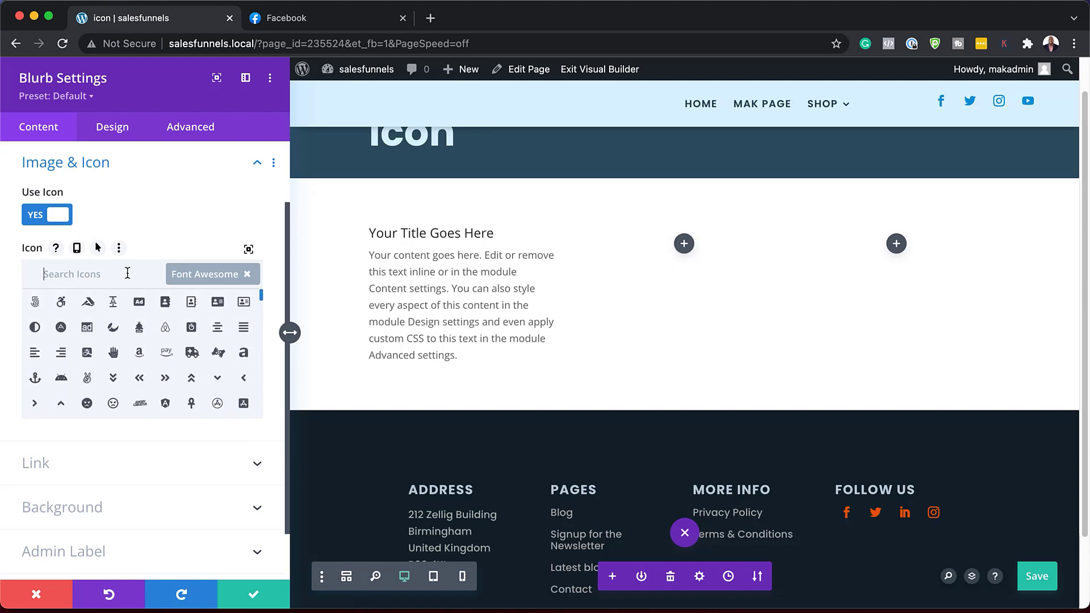
Search the icons for "credi" and choose the PayPal icon for the blurb after trying the Stripe one
{"action": "left_click", "coordinate": [128, 273]}
{"action": "type", "text": "credi"}
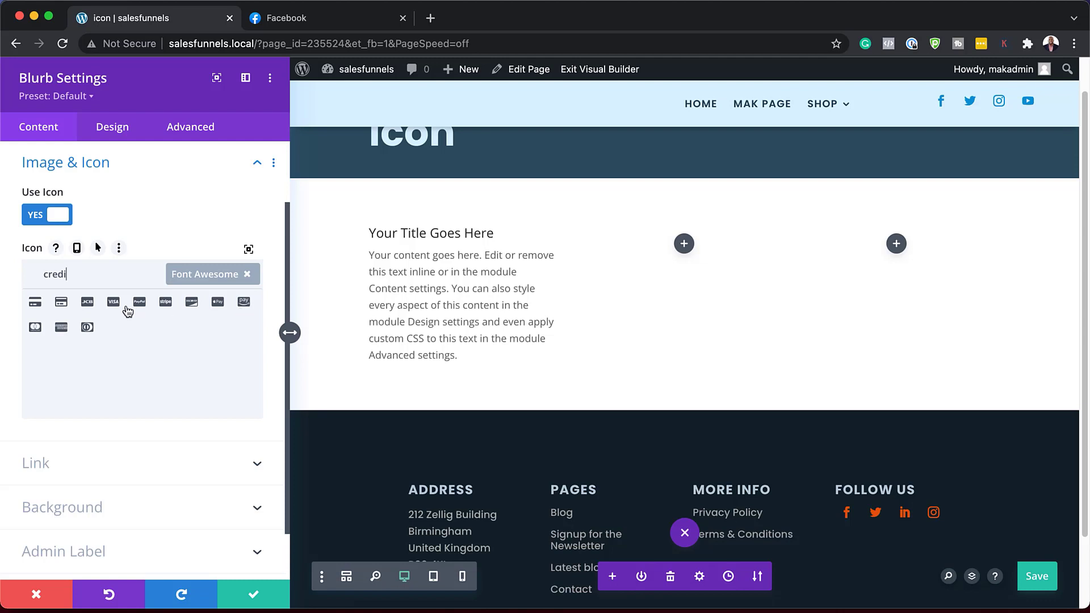
{"action": "left_click", "coordinate": [165, 306]}
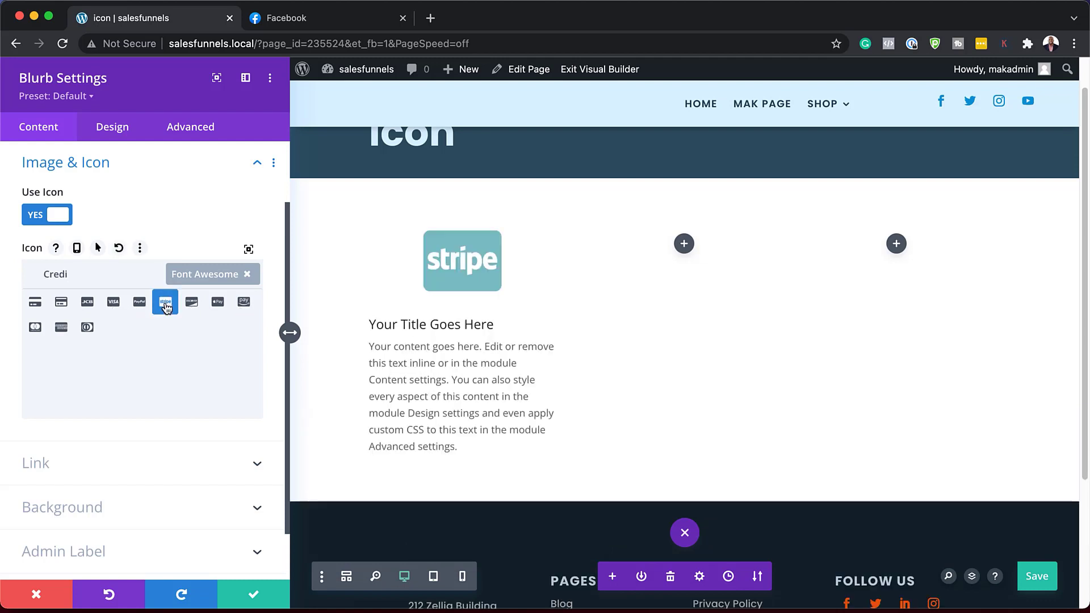
{"action": "left_click", "coordinate": [140, 304]}
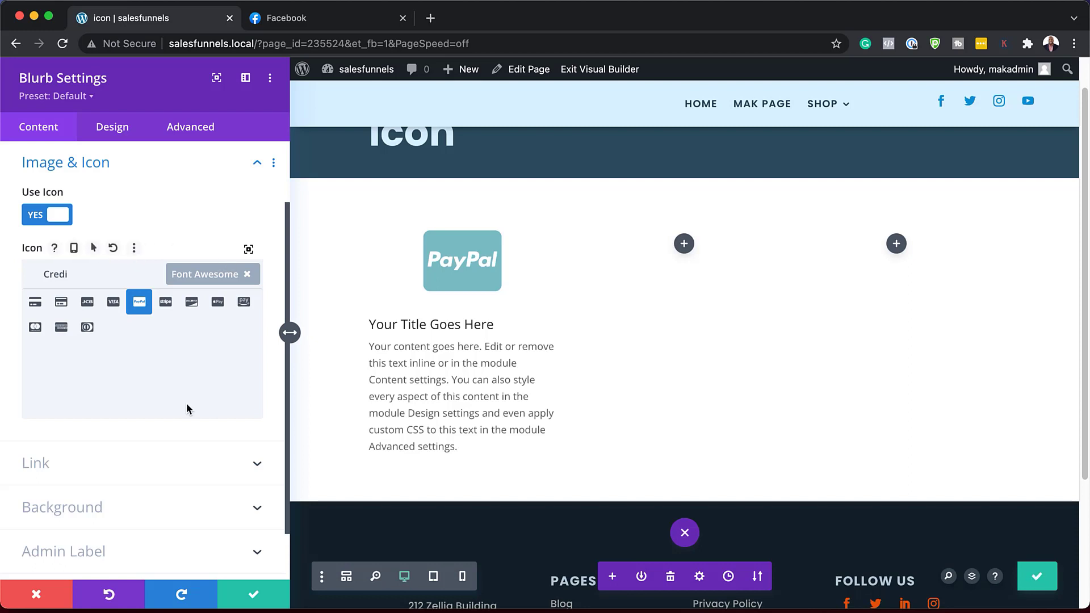
Set the blurb's icon color to blue #0c71c3 and its icon width to 68px
{"action": "left_click", "coordinate": [127, 132]}
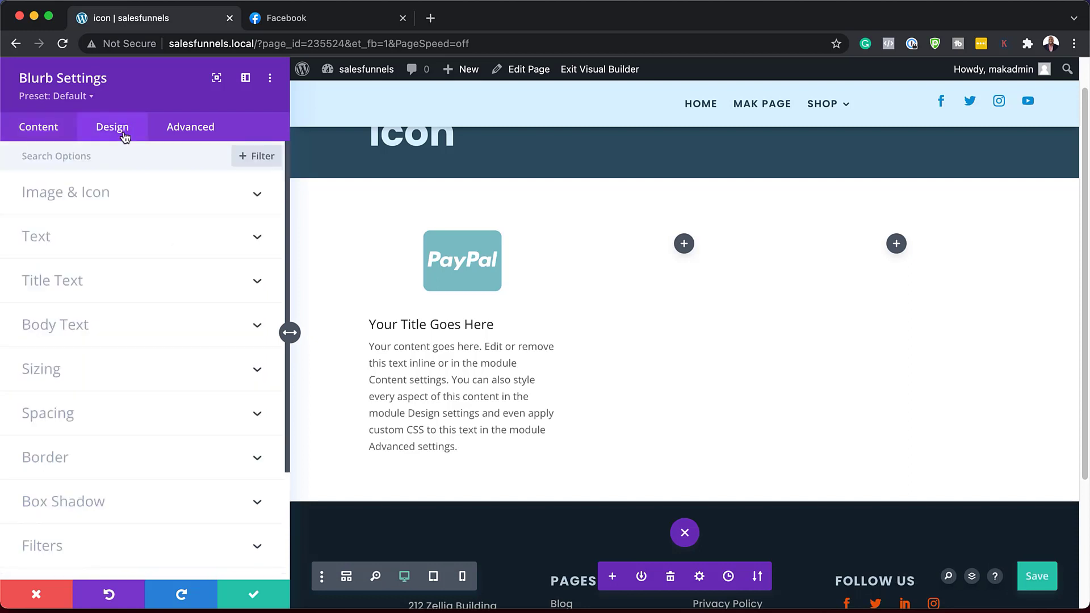
{"action": "left_click", "coordinate": [80, 191]}
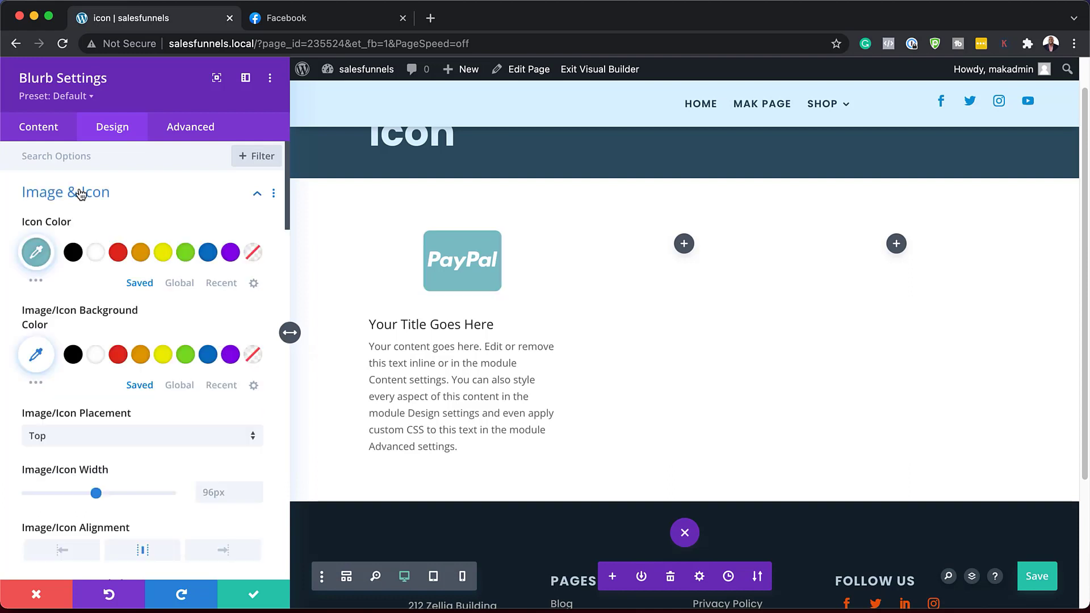
{"action": "left_click", "coordinate": [215, 257]}
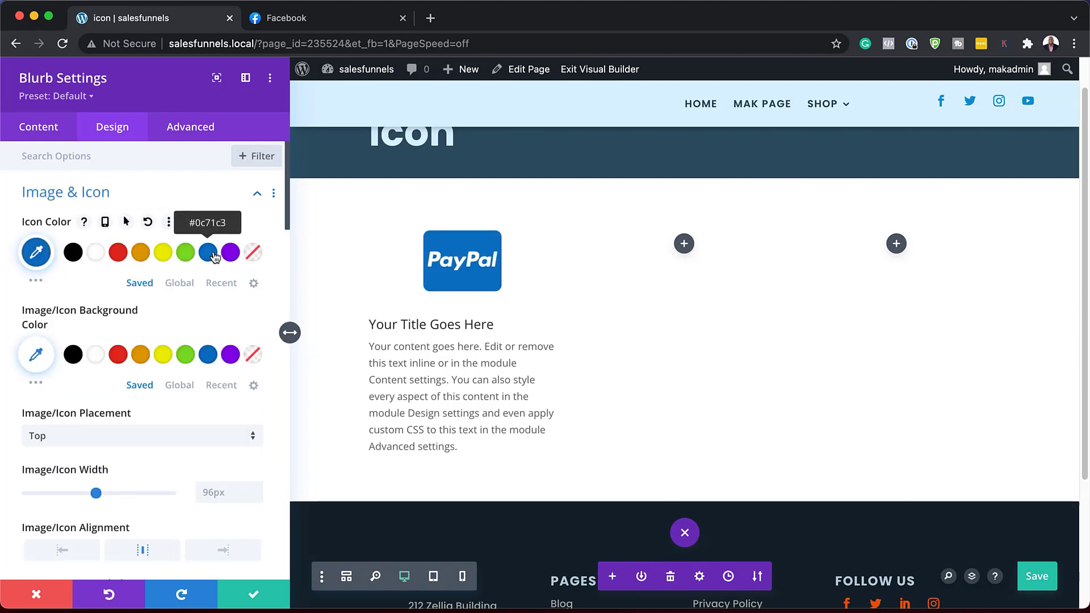
{"action": "scroll", "coordinate": [176, 436], "scroll_direction": "down", "scroll_amount": 2}
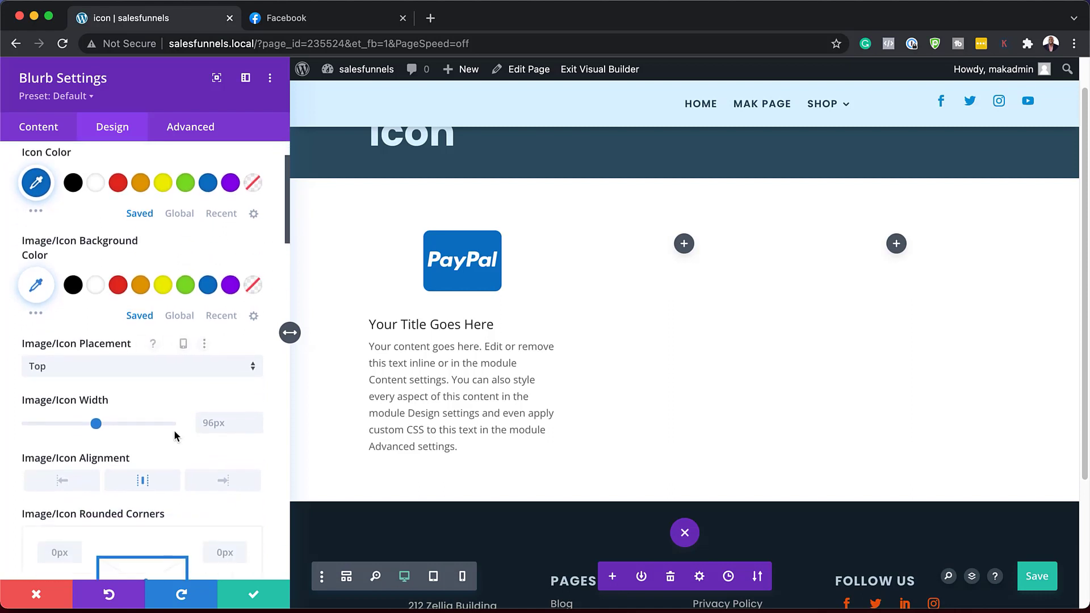
{"action": "left_click_drag", "start_coordinate": [95, 430], "coordinate": [76, 428]}
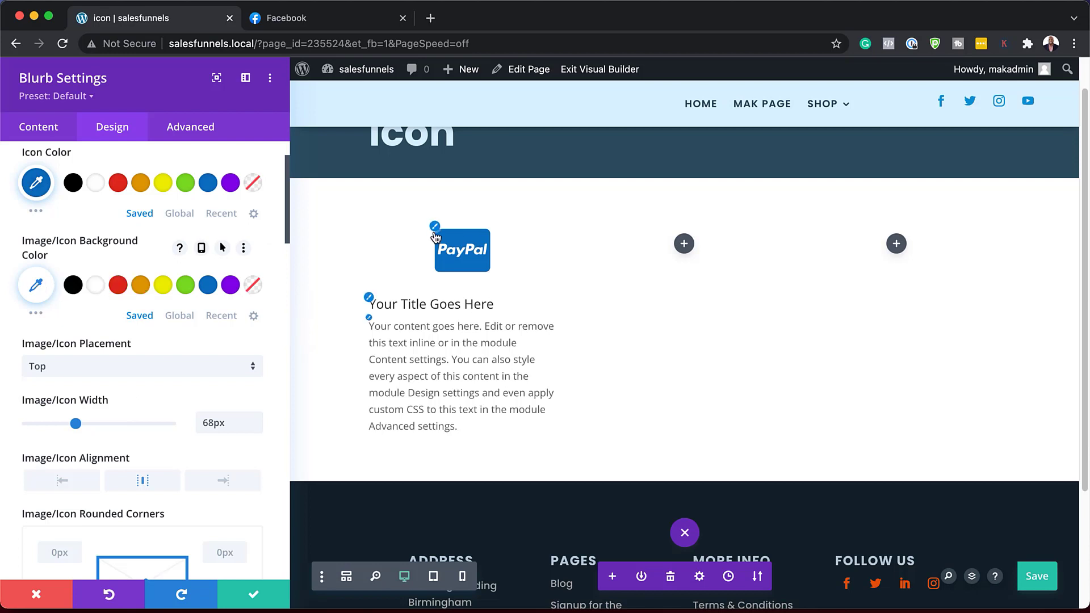
Try left alignment for the blurb's icon and restore center alignment
{"action": "scroll", "coordinate": [151, 488], "scroll_direction": "down", "scroll_amount": 1}
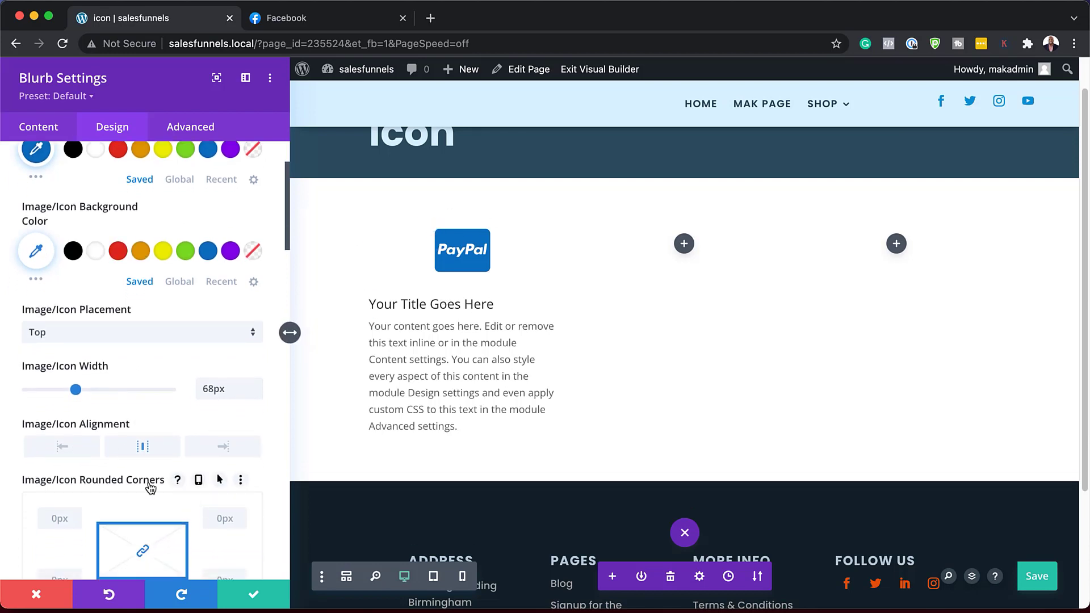
{"action": "left_click", "coordinate": [61, 448]}
{"action": "left_click", "coordinate": [139, 449]}
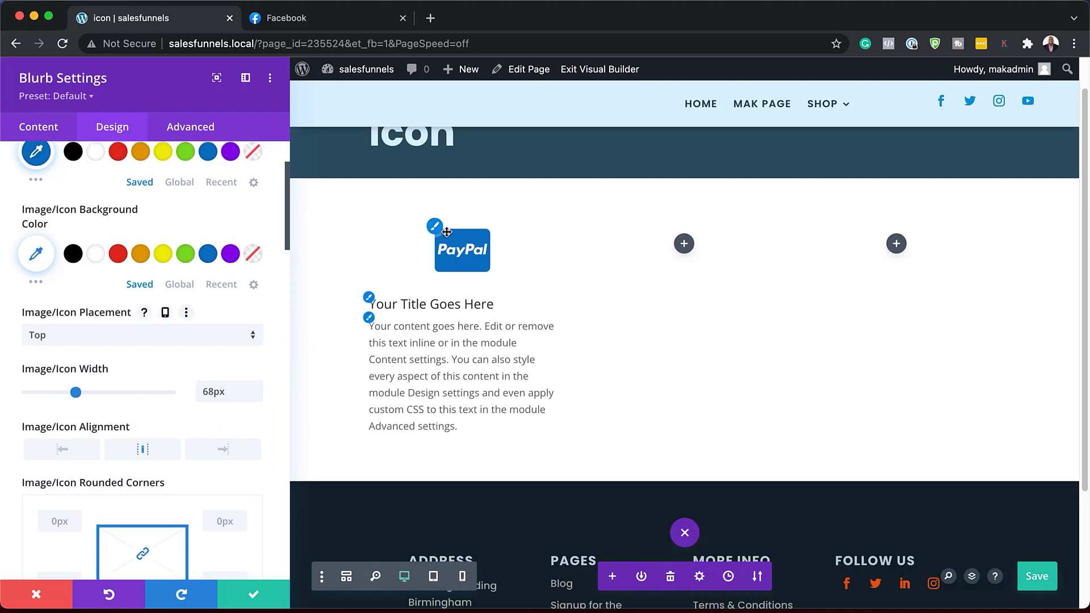
Find the PayPal card icon in the enlarged icon picker by searching for "paypal", and discard all changes to the blurb
{"action": "left_click", "coordinate": [39, 126]}
{"action": "left_click", "coordinate": [83, 246]}
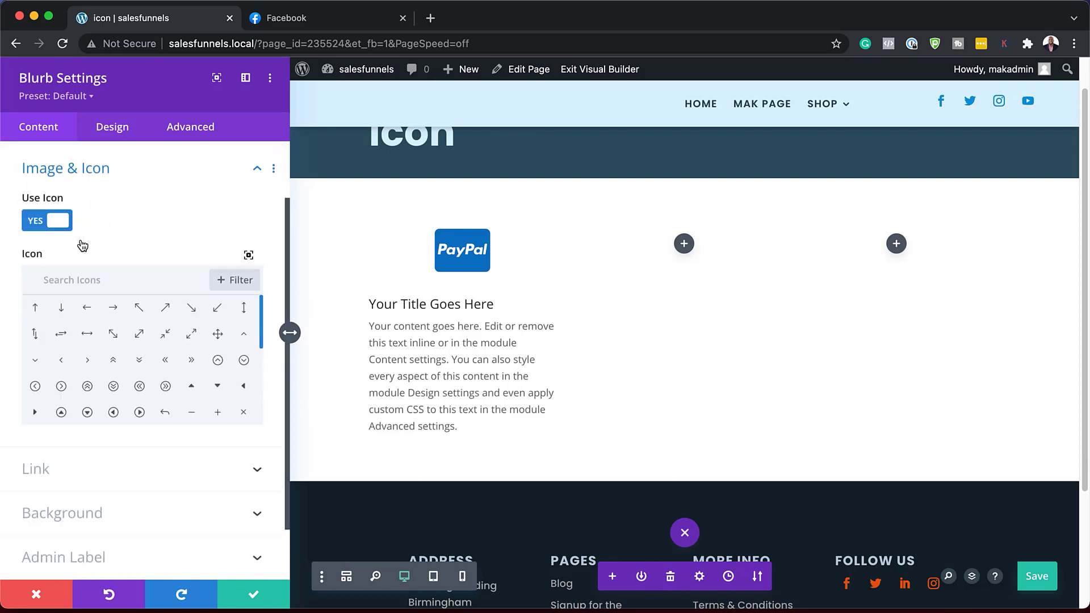
{"action": "left_click", "coordinate": [250, 250]}
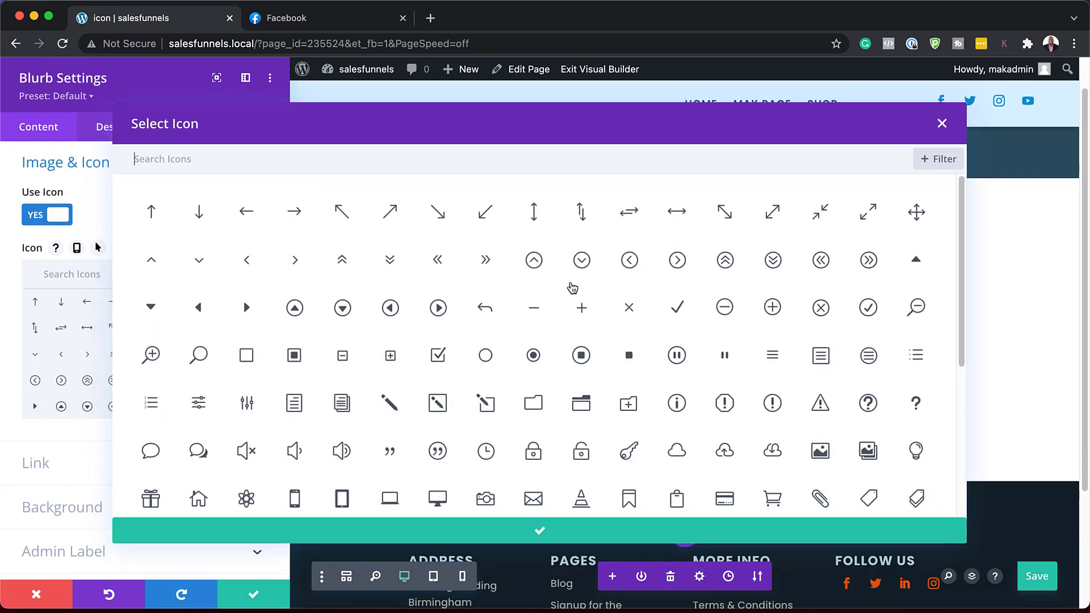
{"action": "left_click_drag", "start_coordinate": [961, 210], "coordinate": [962, 254]}
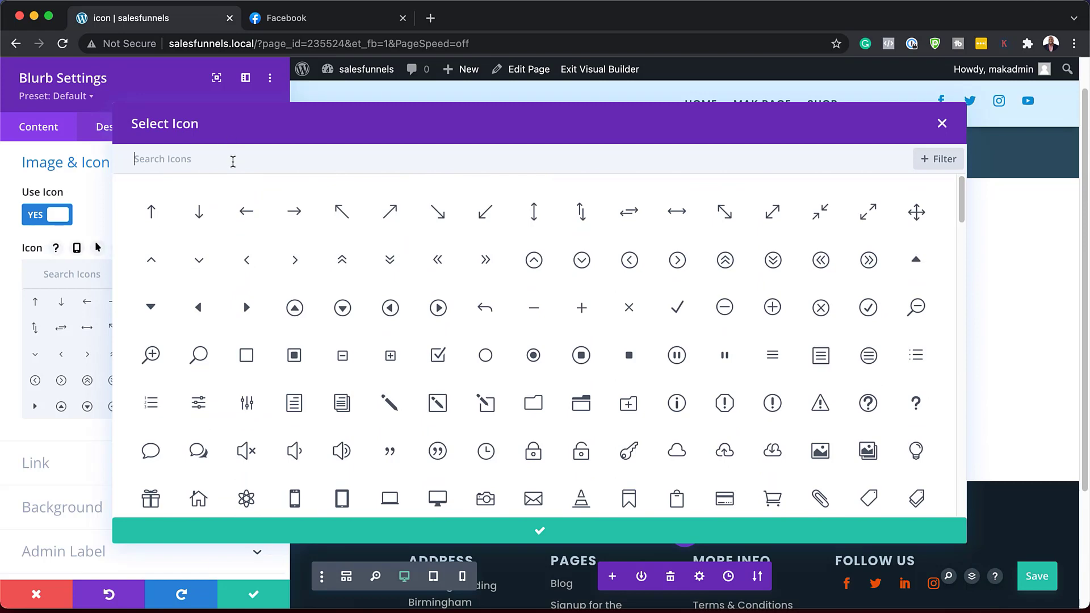
{"action": "left_click", "coordinate": [232, 162]}
{"action": "type", "text": "paypal"}
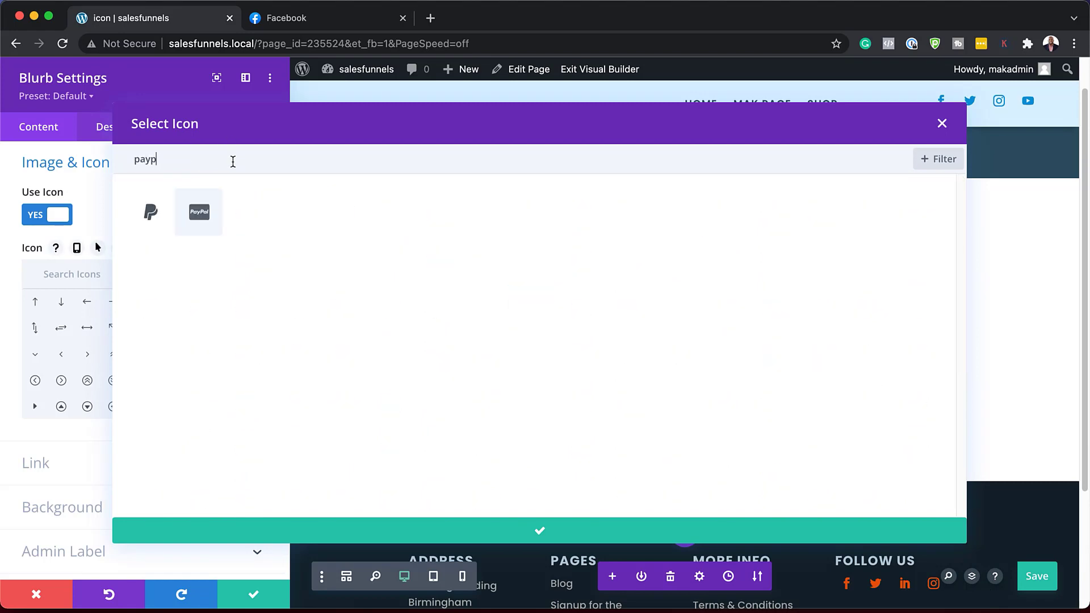
{"action": "left_click", "coordinate": [149, 216]}
{"action": "left_click", "coordinate": [192, 225]}
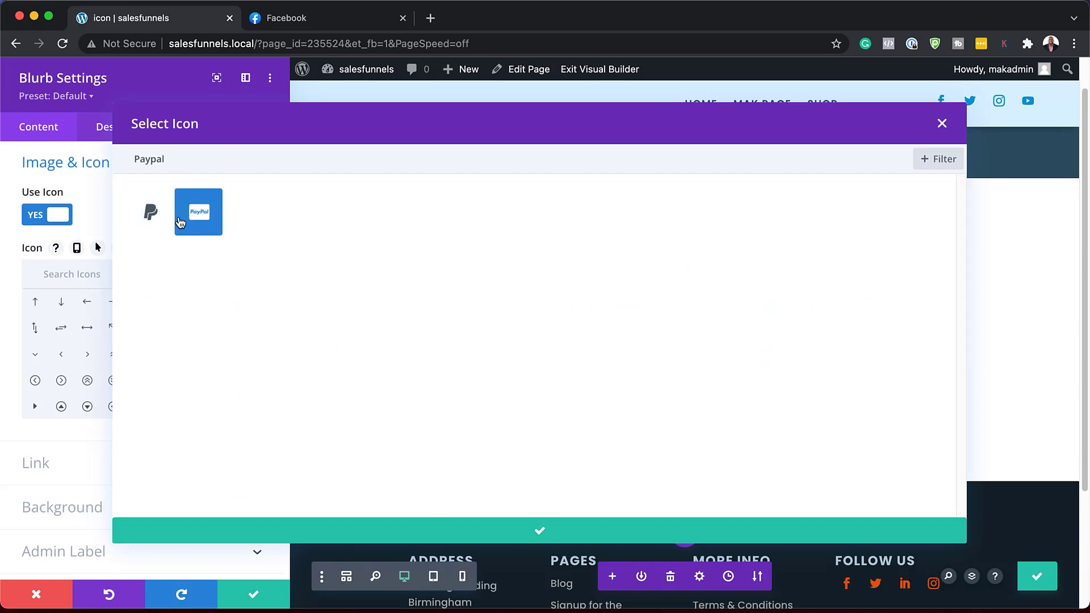
{"action": "left_click", "coordinate": [943, 125]}
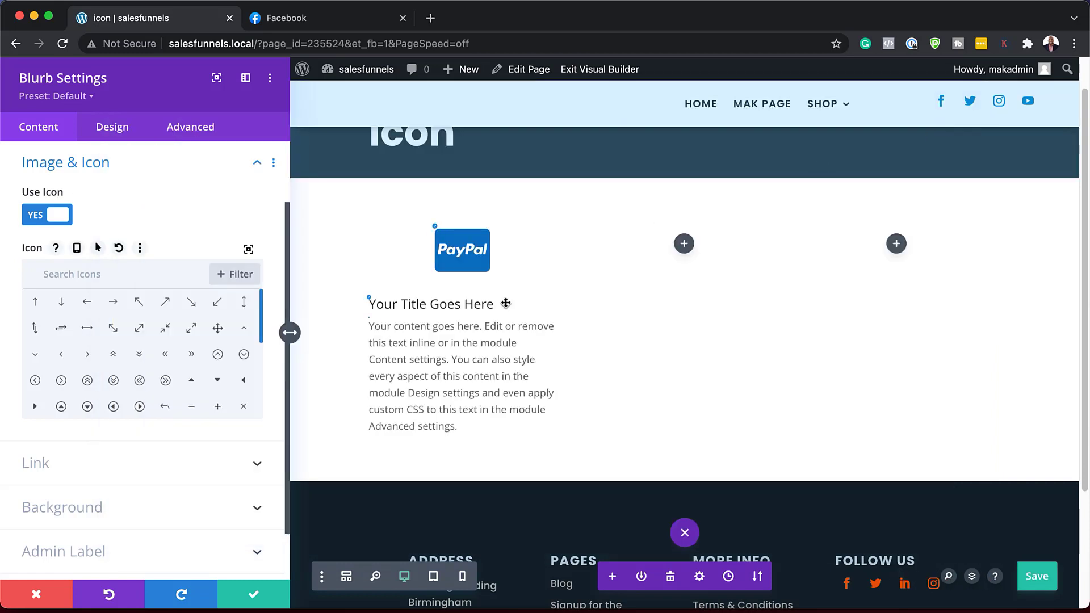
{"action": "left_click", "coordinate": [37, 596]}
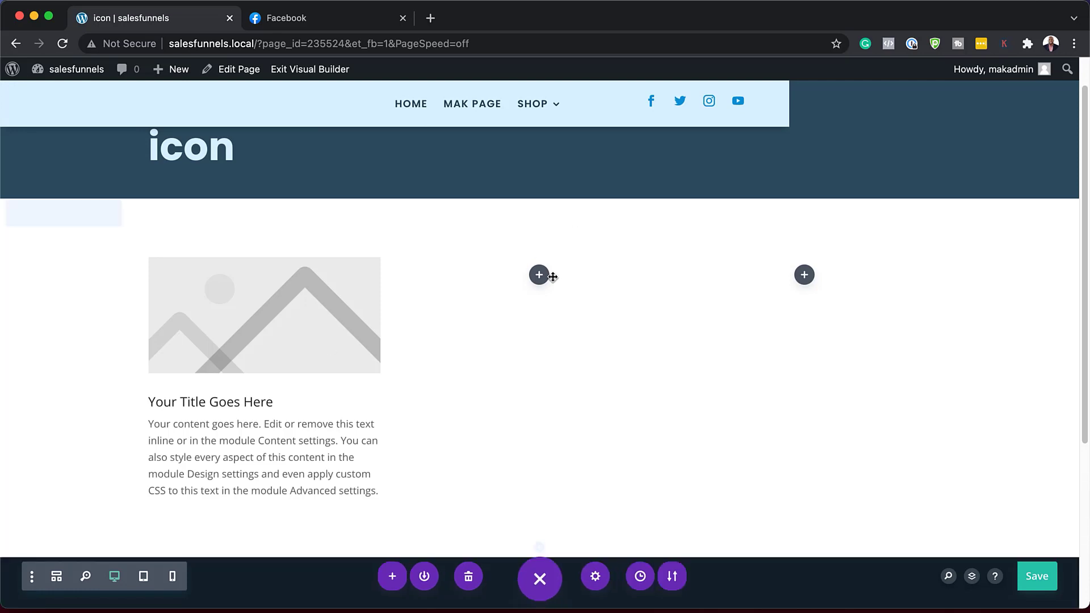
Insert a Button module in the middle column and set its text to "Pay Here"
{"action": "left_click", "coordinate": [539, 275]}
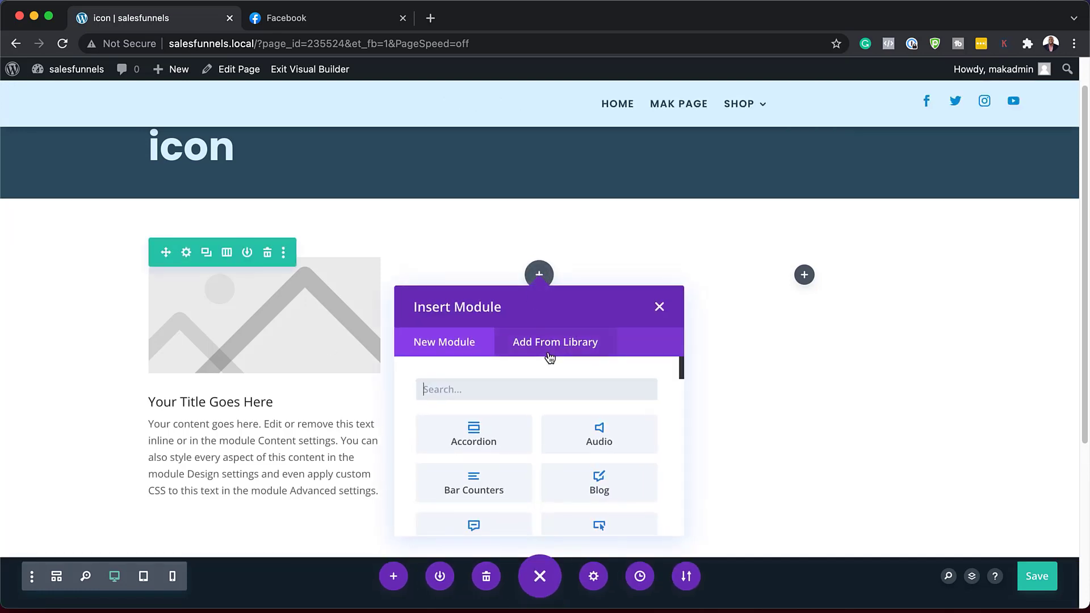
{"action": "type", "text": "butt"}
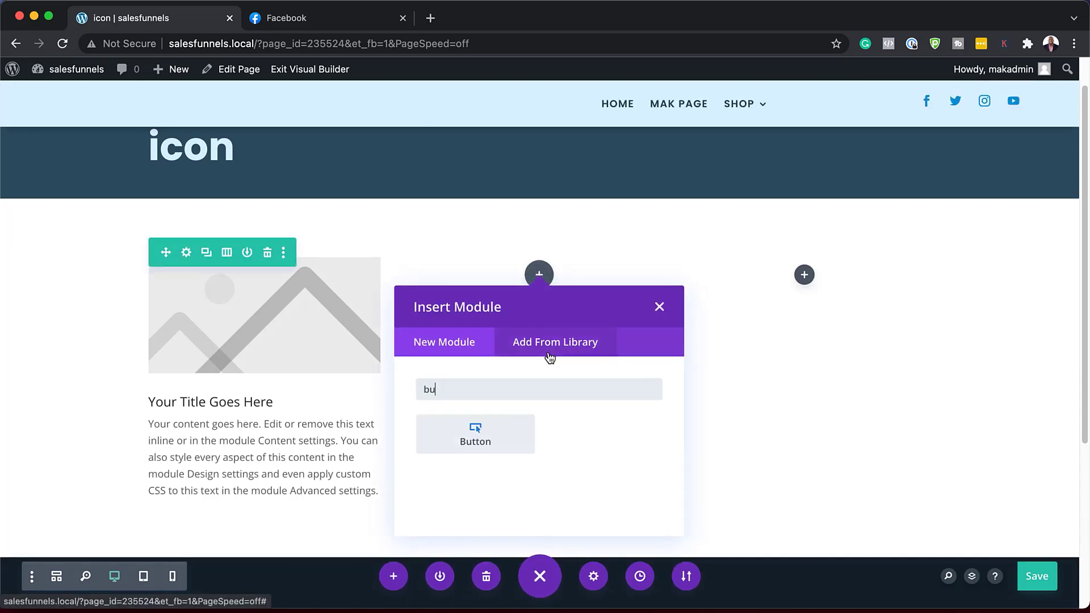
{"action": "left_click", "coordinate": [479, 445]}
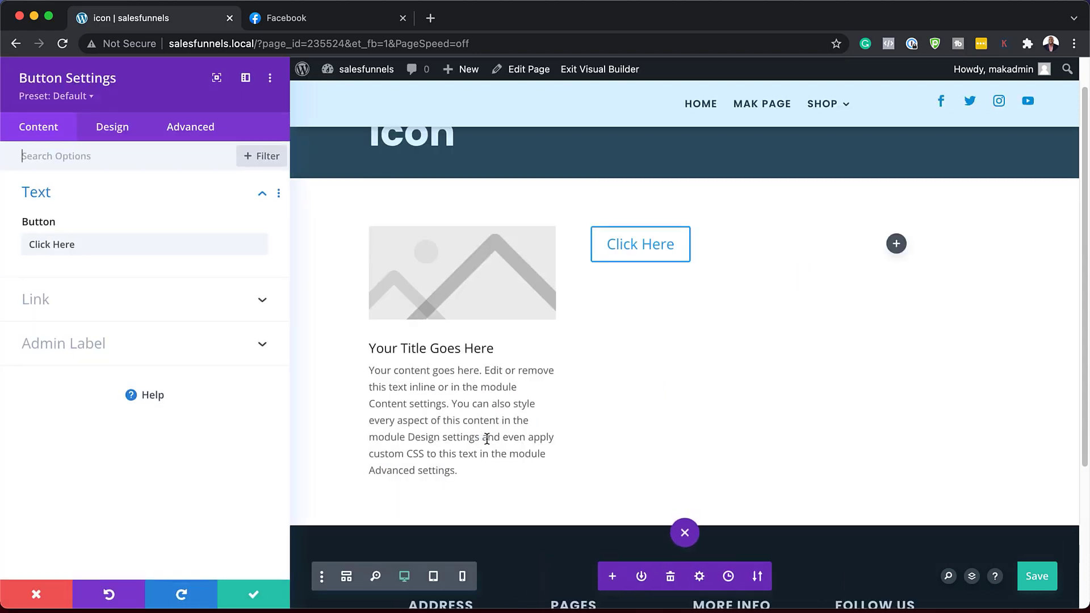
{"action": "triple_click", "coordinate": [82, 247]}
{"action": "type", "text": "Pay"}
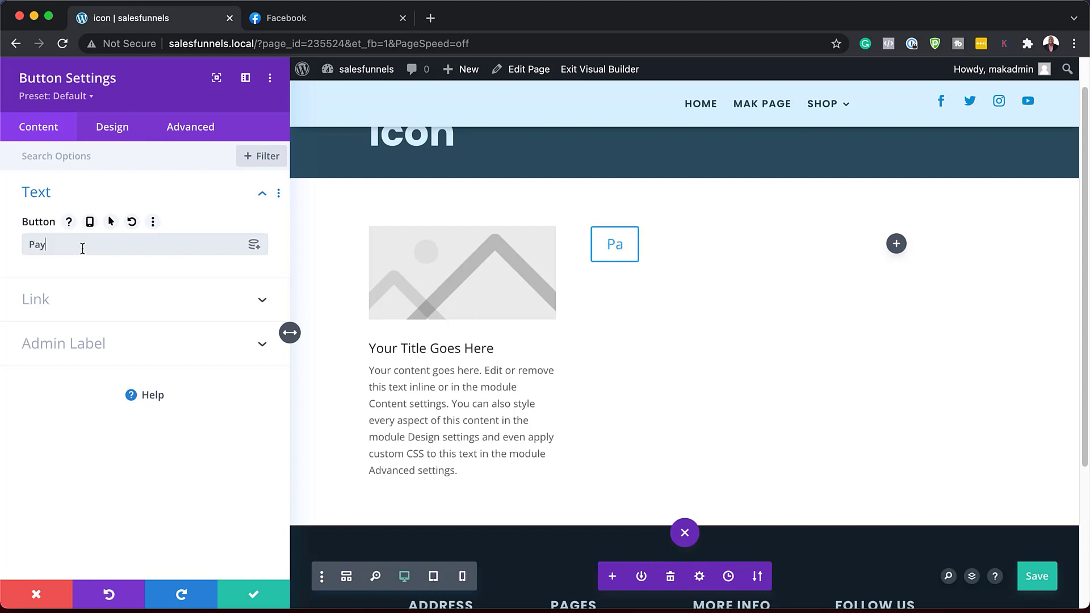
{"action": "type", "text": " Here"}
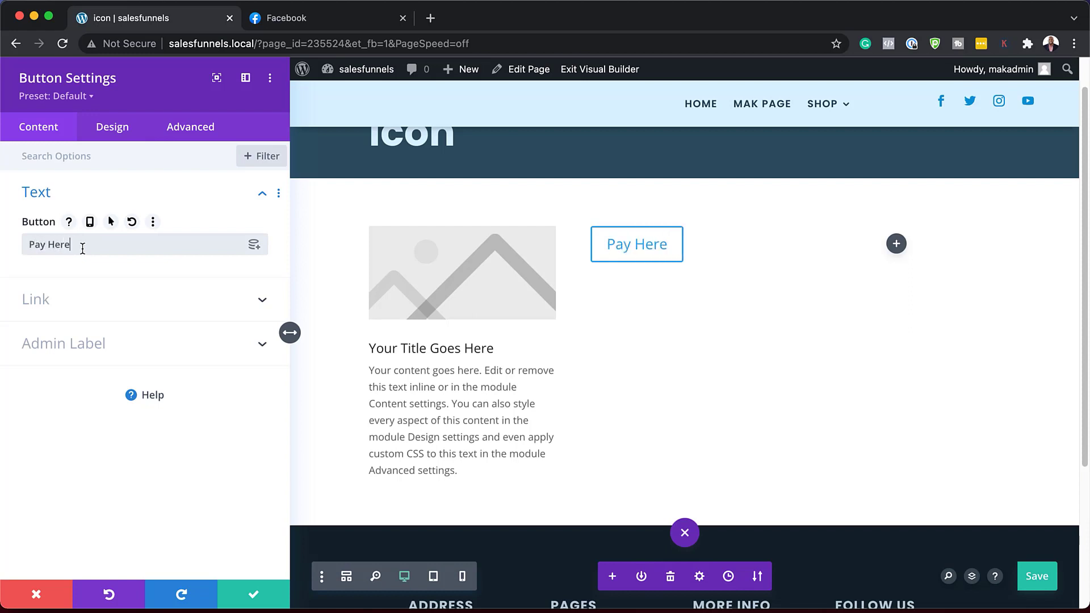
Enable custom styles for the Pay Here button in its design settings
{"action": "left_click", "coordinate": [128, 132]}
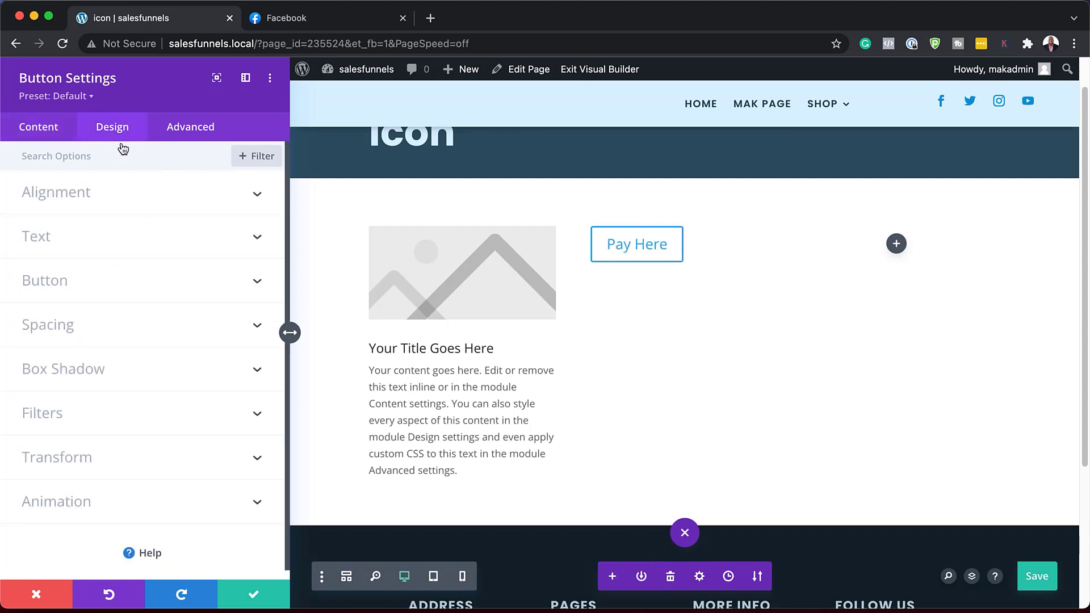
{"action": "left_click", "coordinate": [75, 286]}
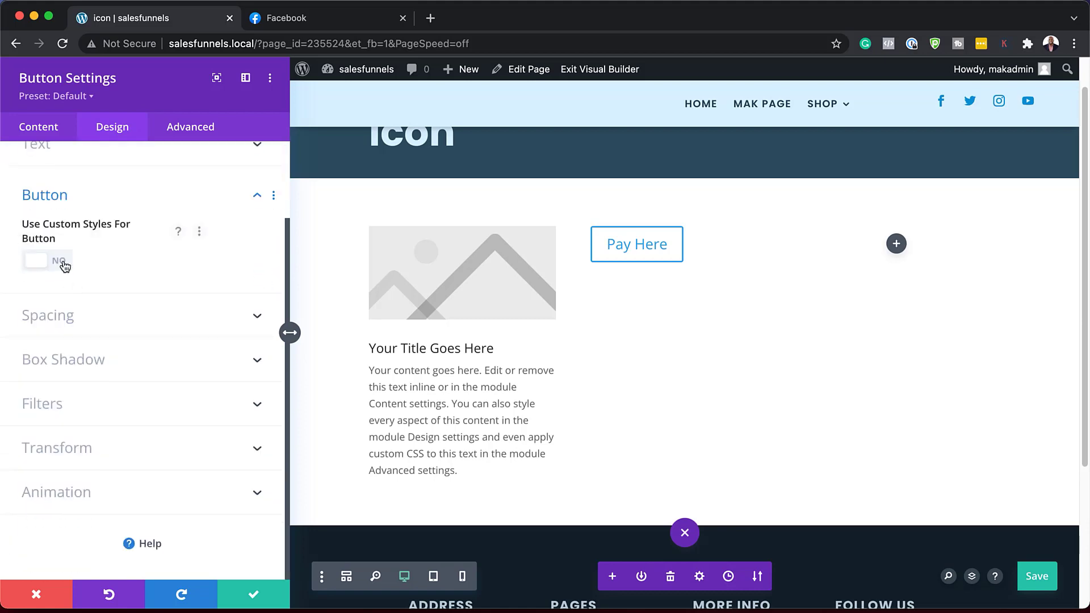
{"action": "left_click", "coordinate": [65, 264]}
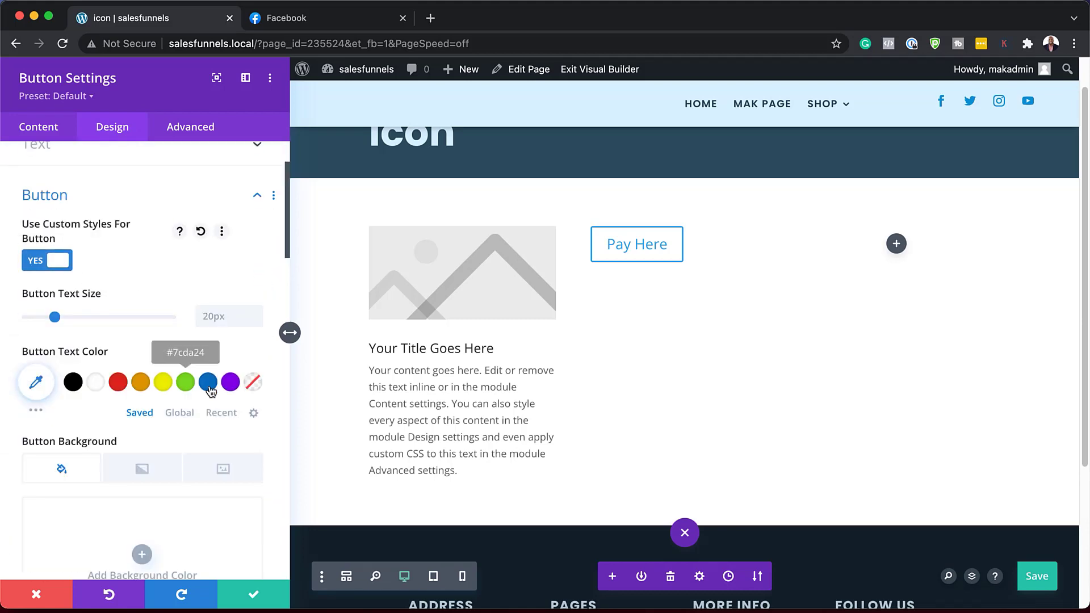
Search the enlarged icon picker for "cred" and apply the Visa card icon to the Pay Here button
{"action": "scroll", "coordinate": [212, 389], "scroll_direction": "down", "scroll_amount": 10}
{"action": "scroll", "coordinate": [212, 389], "scroll_direction": "down", "scroll_amount": 5}
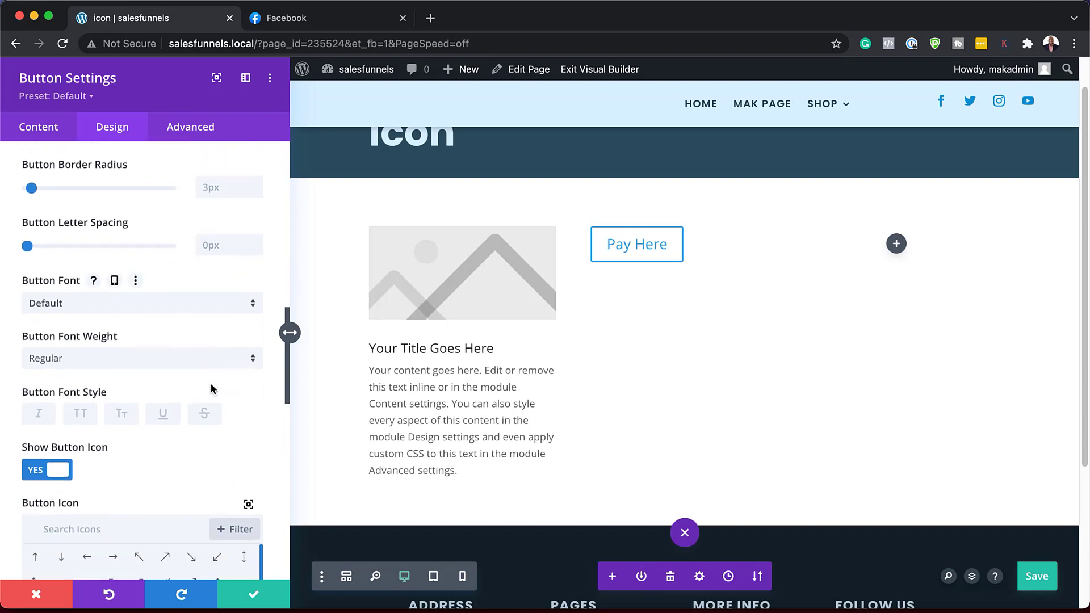
{"action": "scroll", "coordinate": [222, 391], "scroll_direction": "down", "scroll_amount": 5}
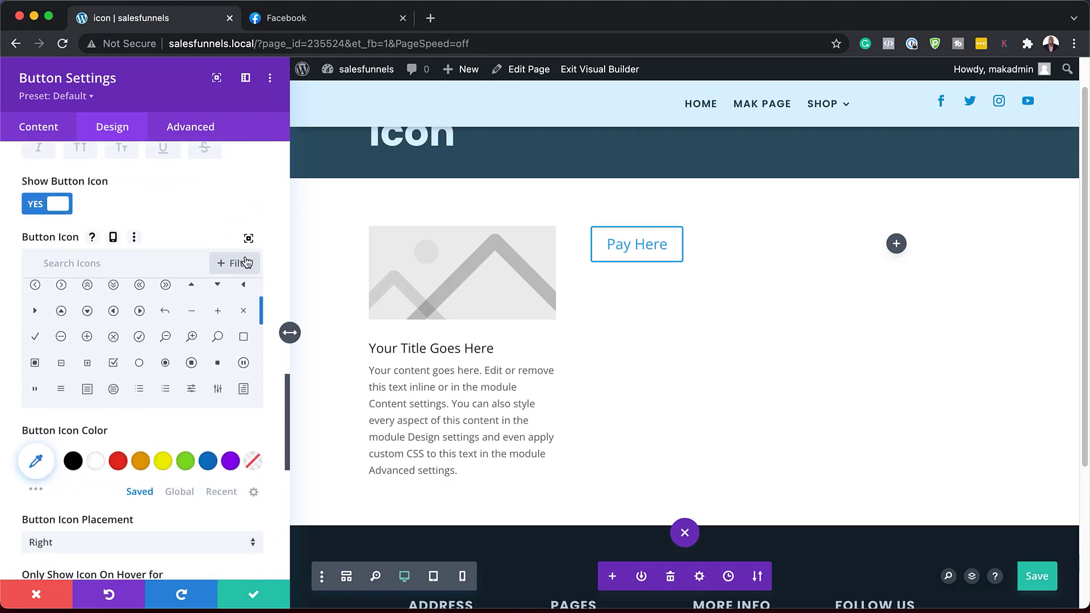
{"action": "left_click", "coordinate": [250, 240]}
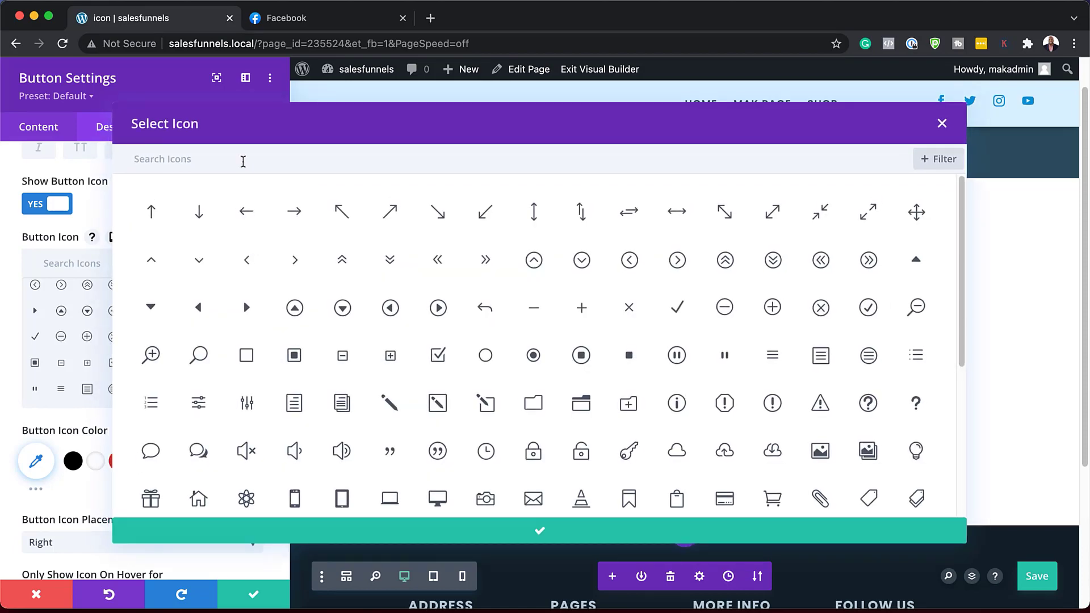
{"action": "type", "text": "stro"}
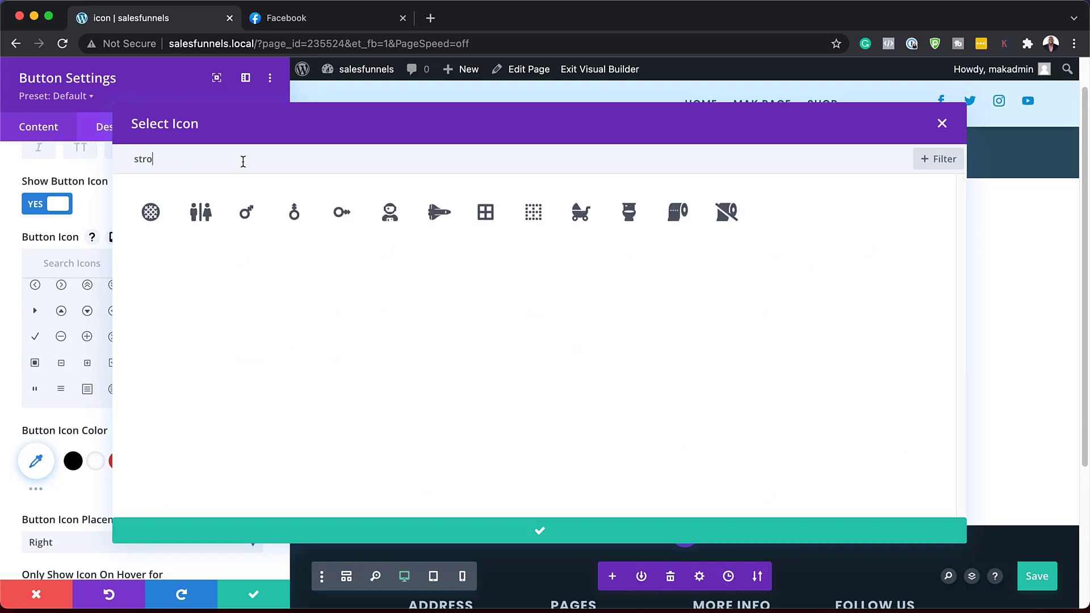
{"action": "key", "text": "BackSpace"}
{"action": "key", "text": "BackSpace"}
{"action": "type", "text": "cred"}
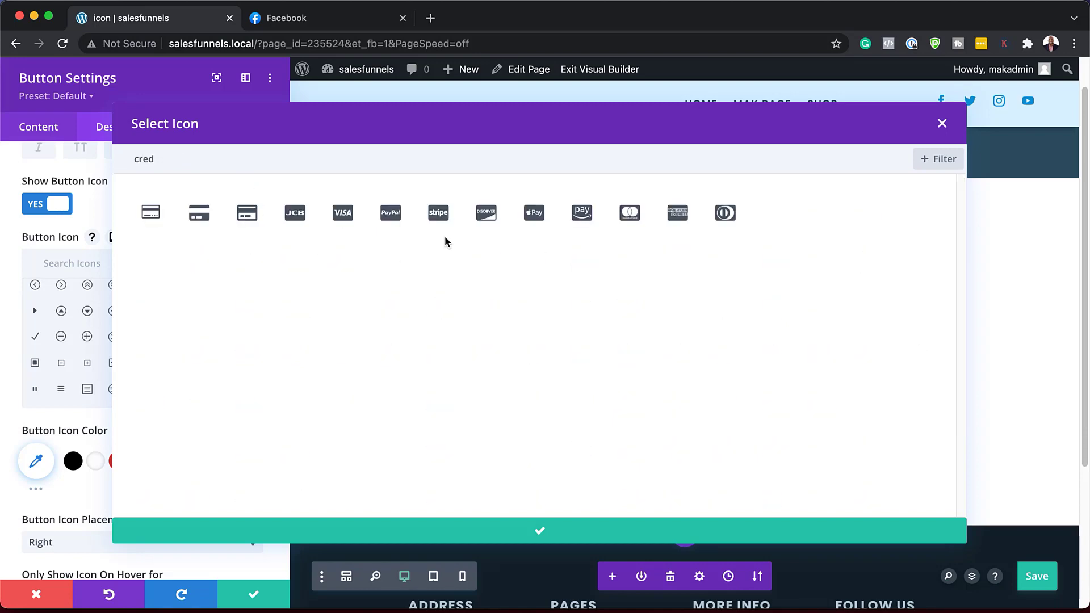
{"action": "left_click", "coordinate": [343, 219]}
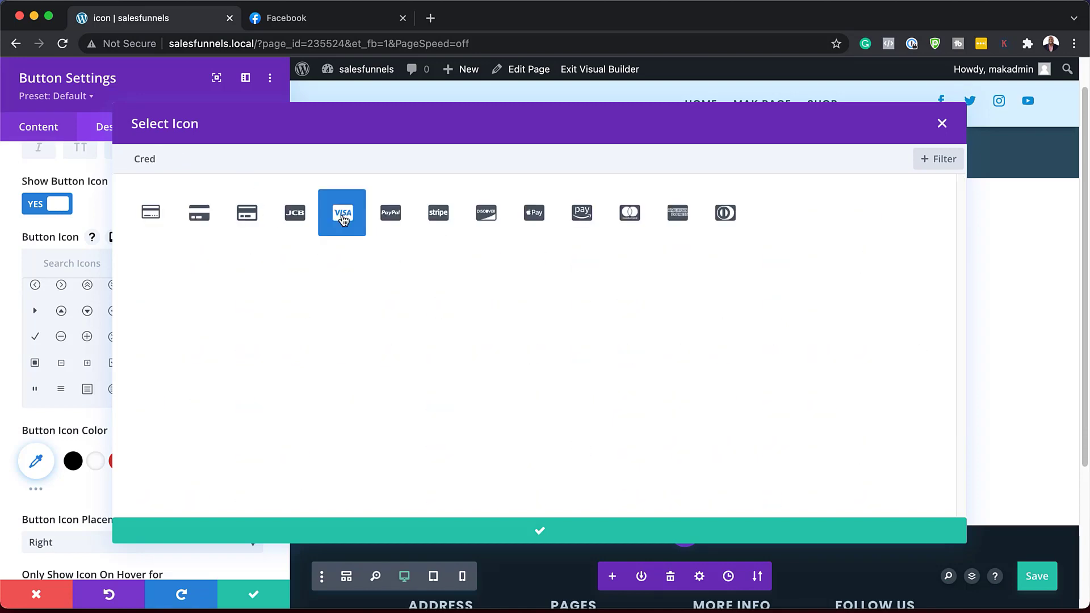
{"action": "left_click", "coordinate": [543, 531]}
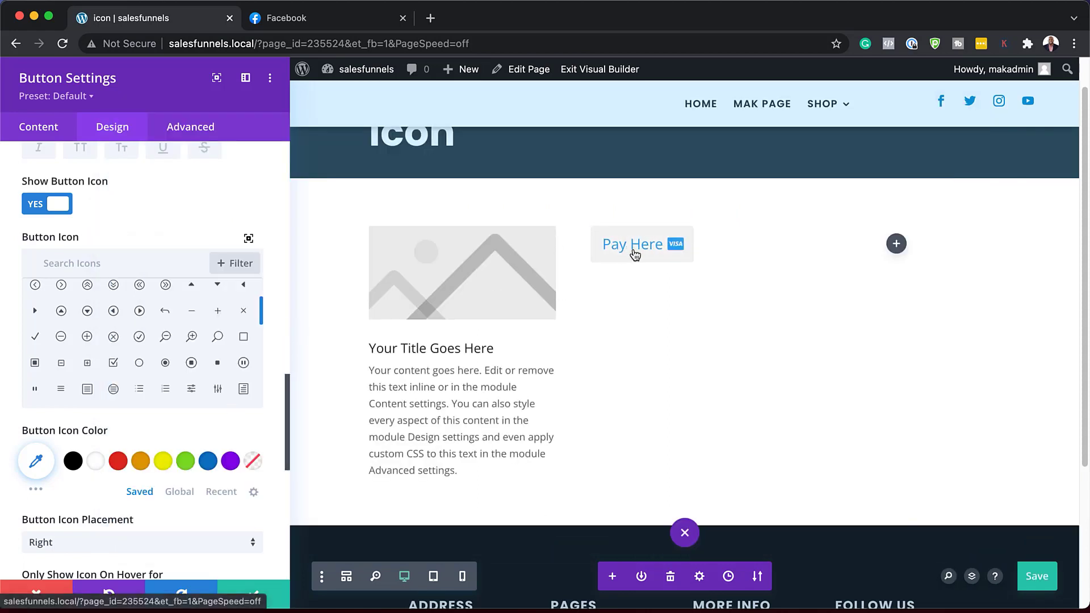
Turn off showing the button's icon only on hover and set its icon placement to Left
{"action": "scroll", "coordinate": [104, 437], "scroll_direction": "down", "scroll_amount": 5}
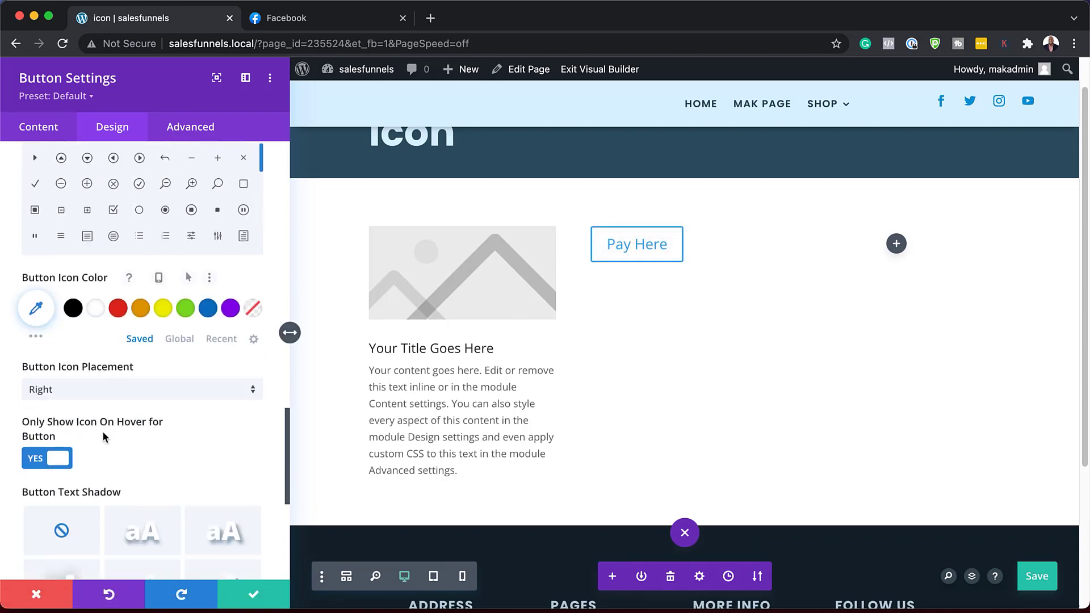
{"action": "scroll", "coordinate": [96, 439], "scroll_direction": "down", "scroll_amount": 1}
{"action": "left_click", "coordinate": [38, 449]}
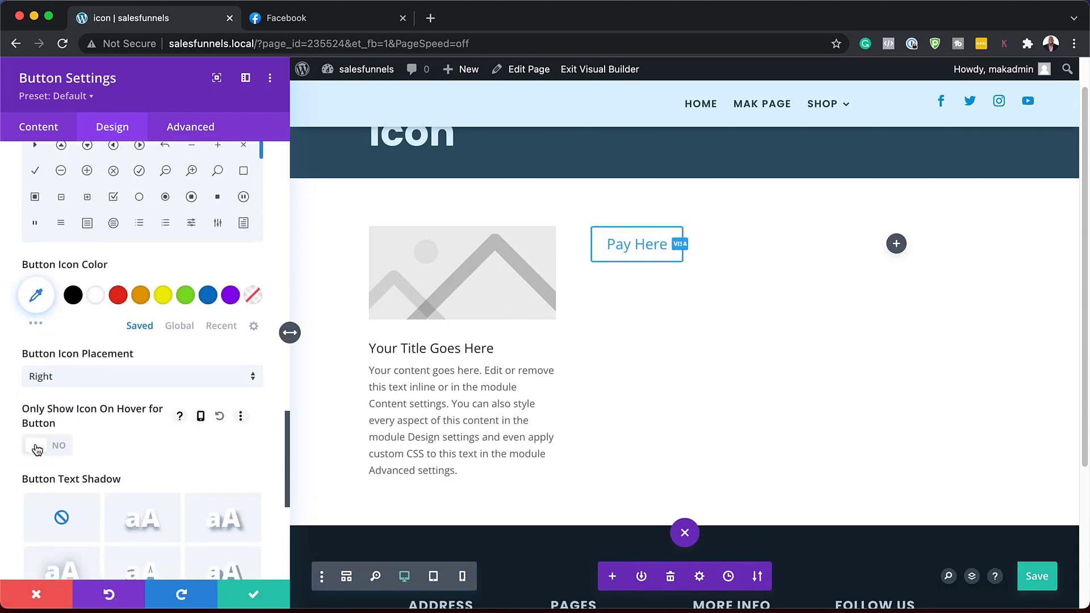
{"action": "left_click", "coordinate": [111, 379]}
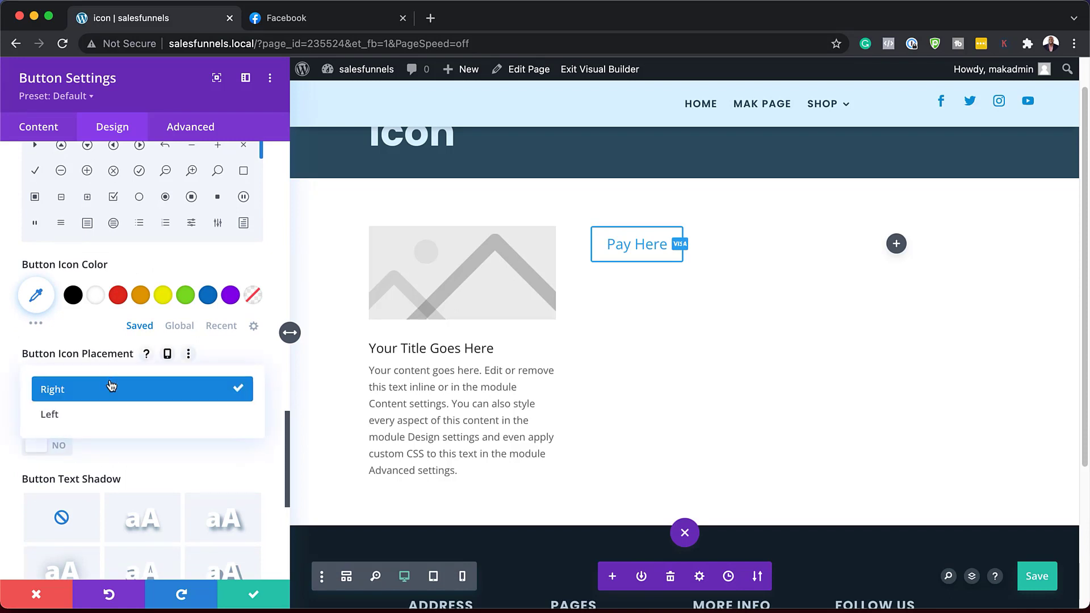
{"action": "left_click", "coordinate": [68, 420]}
Set the button's left padding to 52px and link the right padding to the same value
{"action": "scroll", "coordinate": [153, 456], "scroll_direction": "down", "scroll_amount": 5}
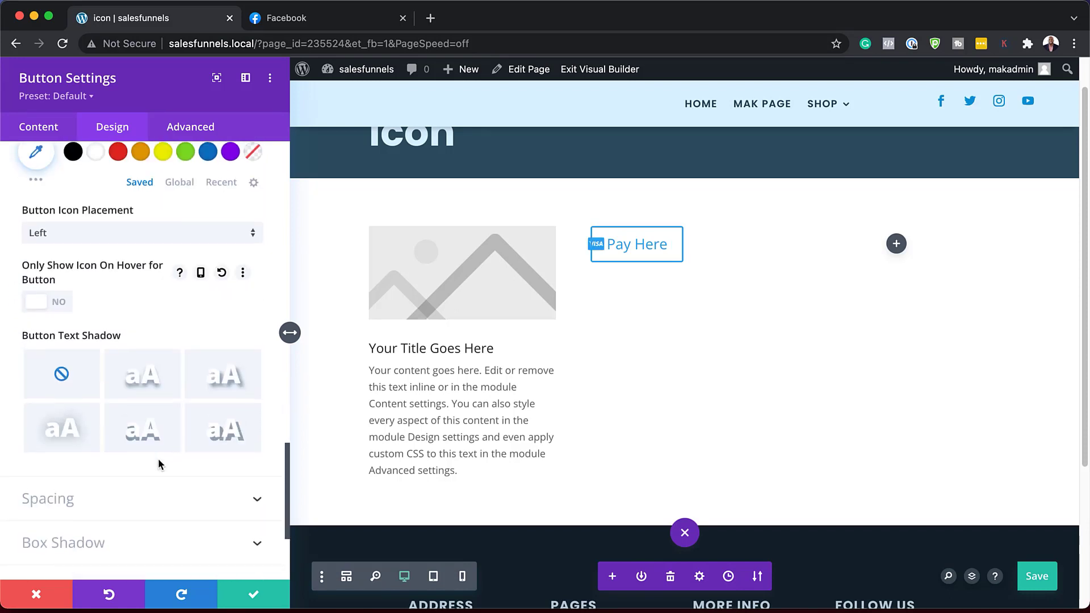
{"action": "scroll", "coordinate": [130, 459], "scroll_direction": "down", "scroll_amount": 1}
{"action": "left_click", "coordinate": [93, 476]}
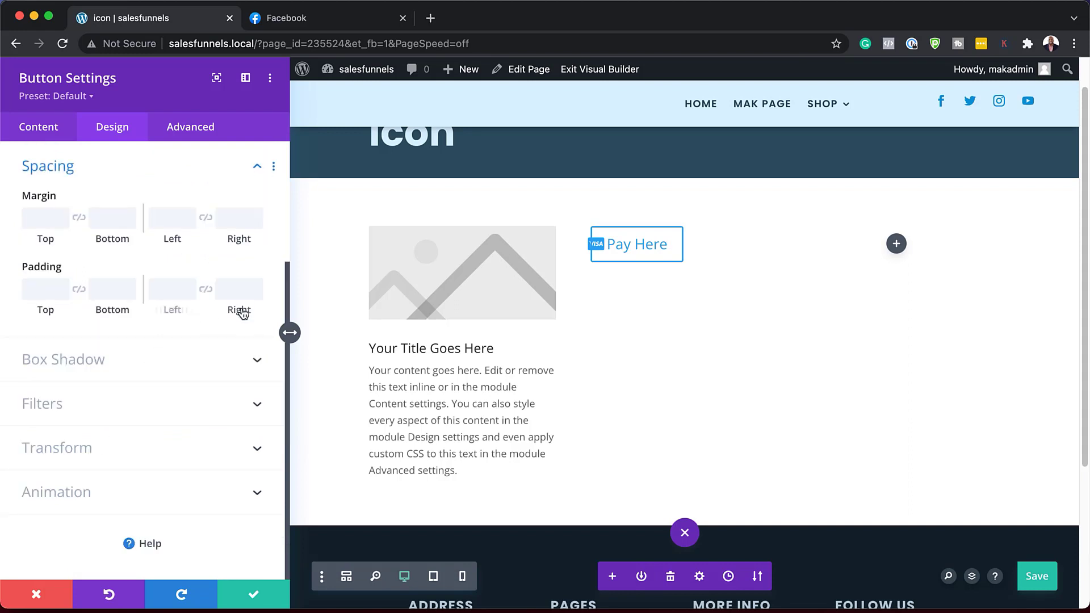
{"action": "left_click_drag", "start_coordinate": [177, 313], "coordinate": [265, 309]}
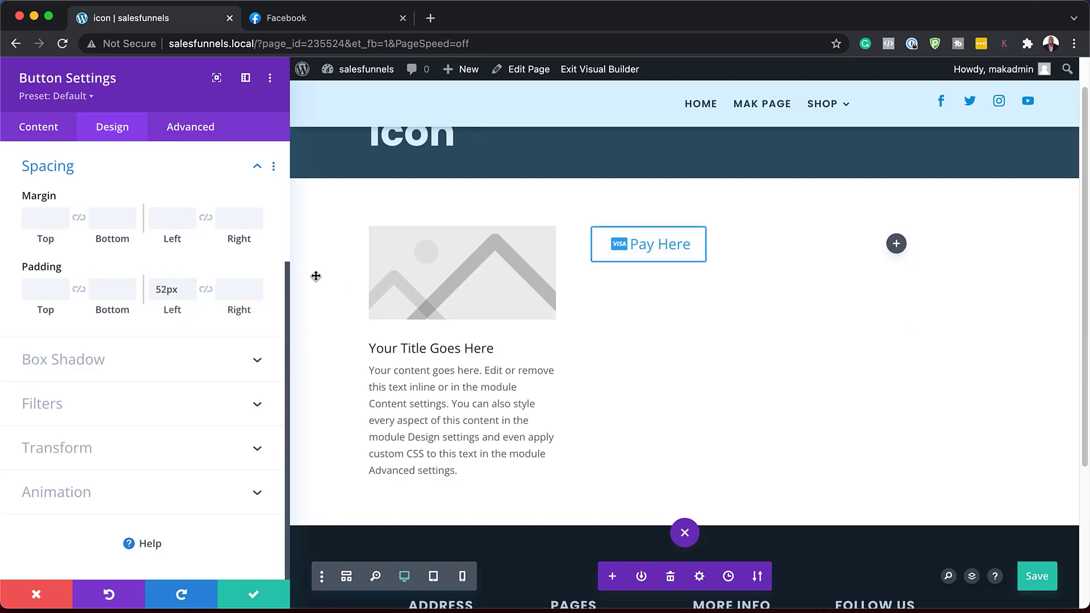
{"action": "left_click", "coordinate": [206, 290]}
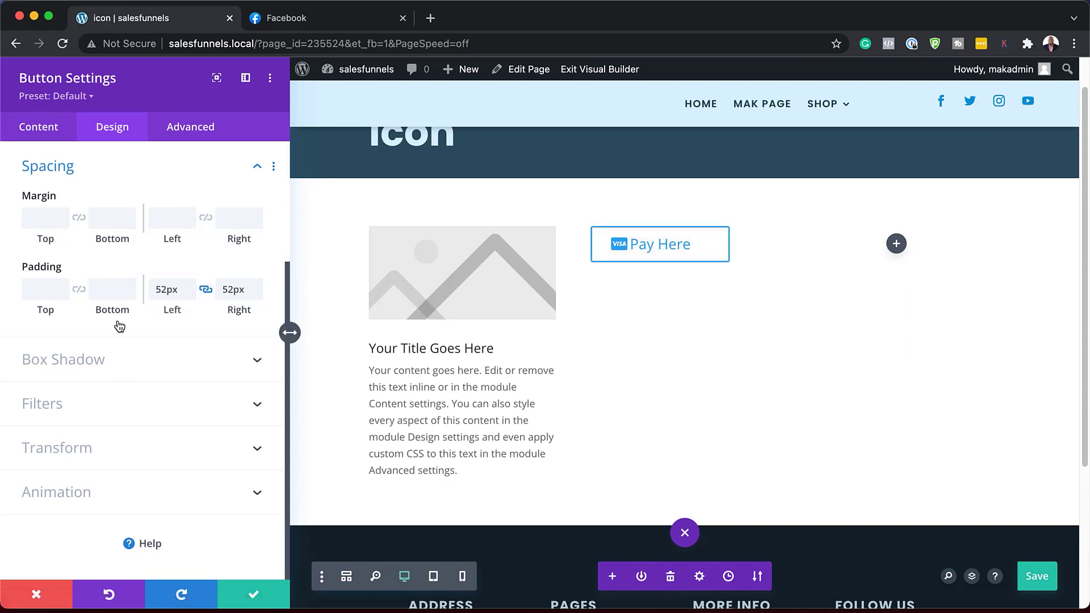
Set the Pay Here button's font to Poppins and save the button settings
{"action": "scroll", "coordinate": [147, 354], "scroll_direction": "up", "scroll_amount": 1}
{"action": "scroll", "coordinate": [146, 354], "scroll_direction": "up", "scroll_amount": 5}
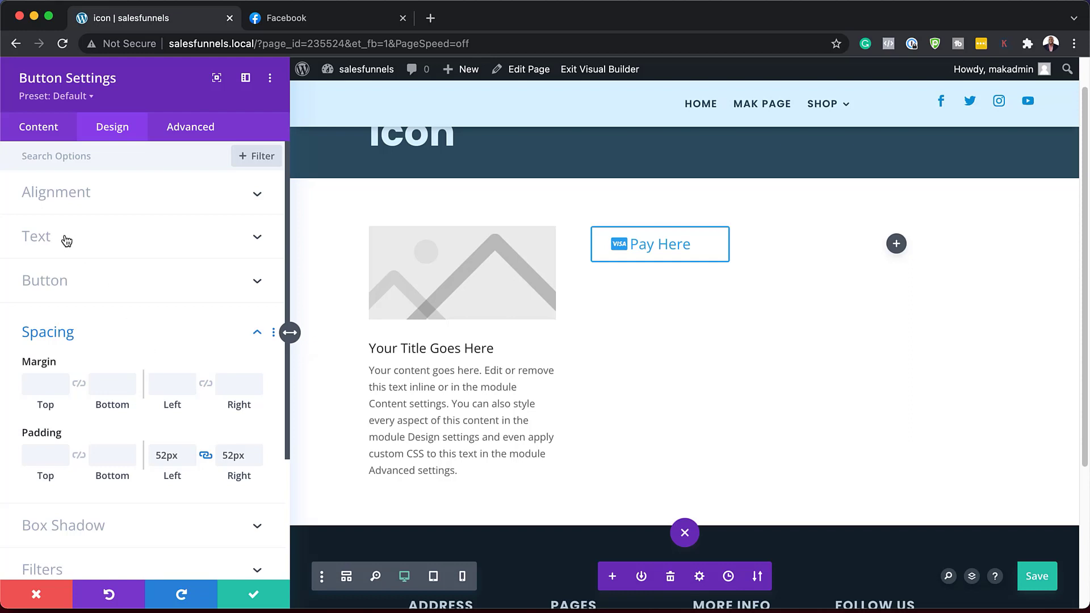
{"action": "left_click", "coordinate": [67, 284]}
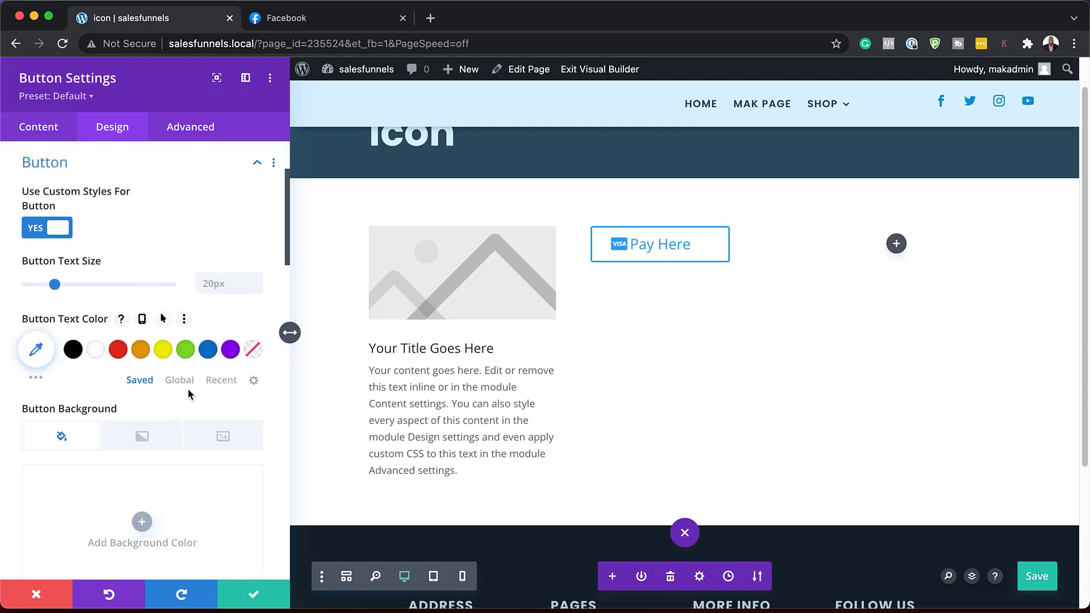
{"action": "scroll", "coordinate": [188, 392], "scroll_direction": "down", "scroll_amount": 5}
{"action": "scroll", "coordinate": [192, 396], "scroll_direction": "down", "scroll_amount": 12}
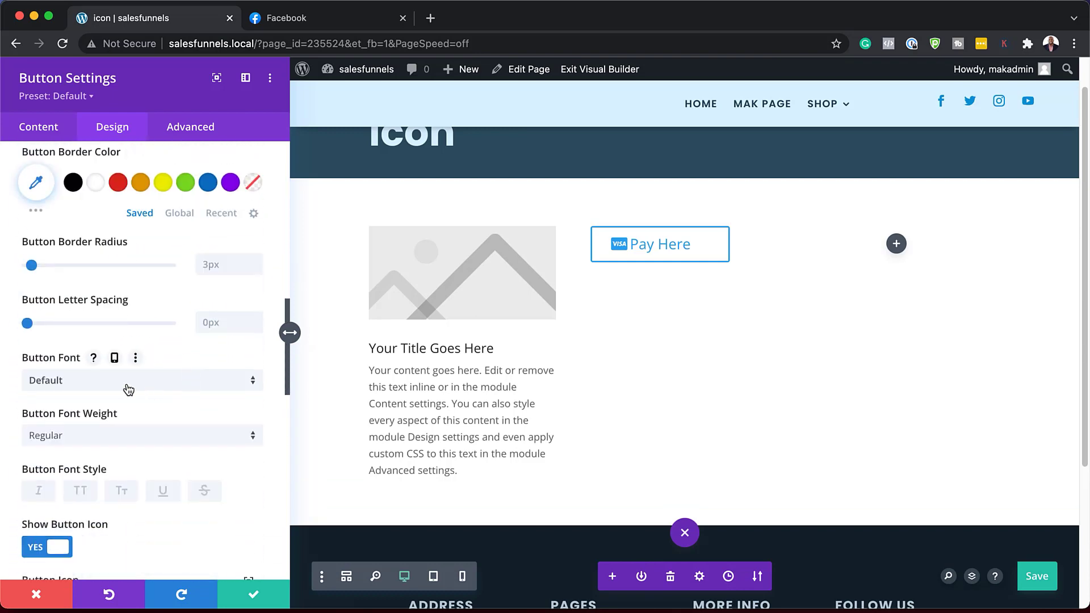
{"action": "left_click", "coordinate": [129, 389]}
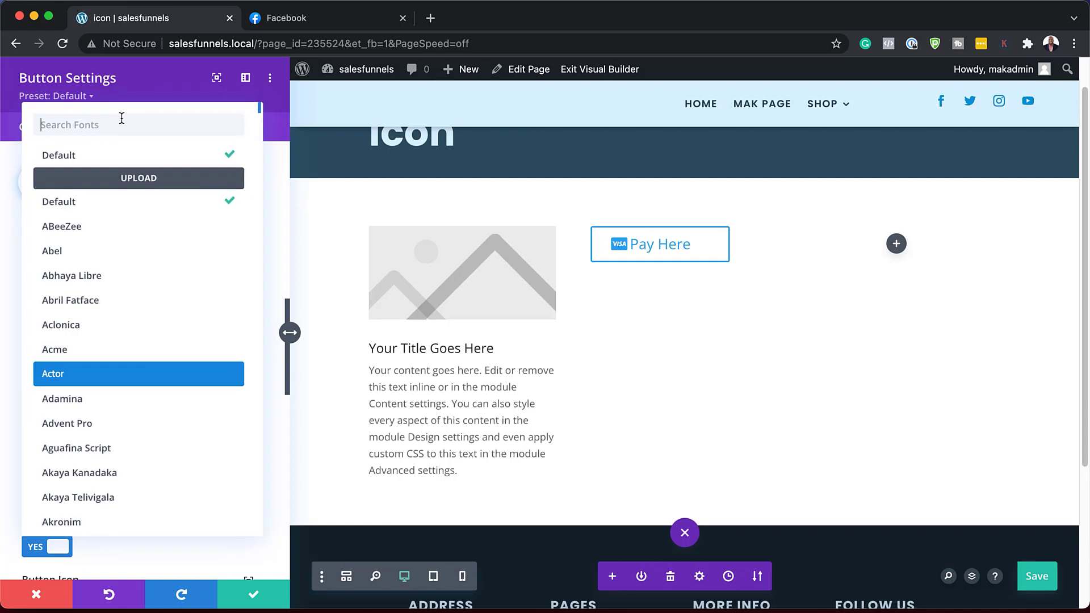
{"action": "type", "text": "popopo"}
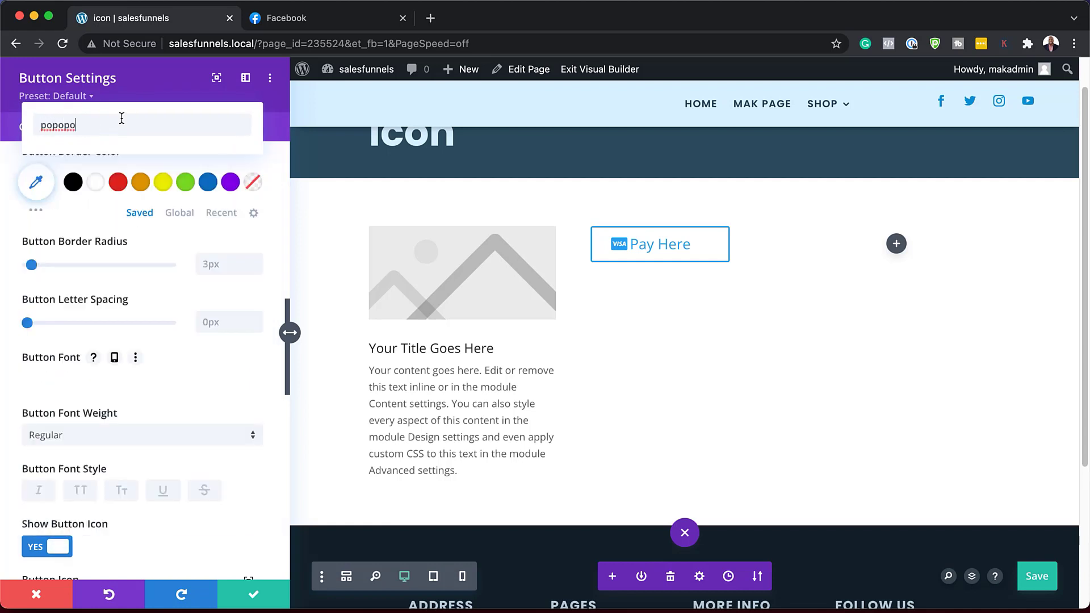
{"action": "key", "text": "BackSpace"}
{"action": "left_click", "coordinate": [68, 178]}
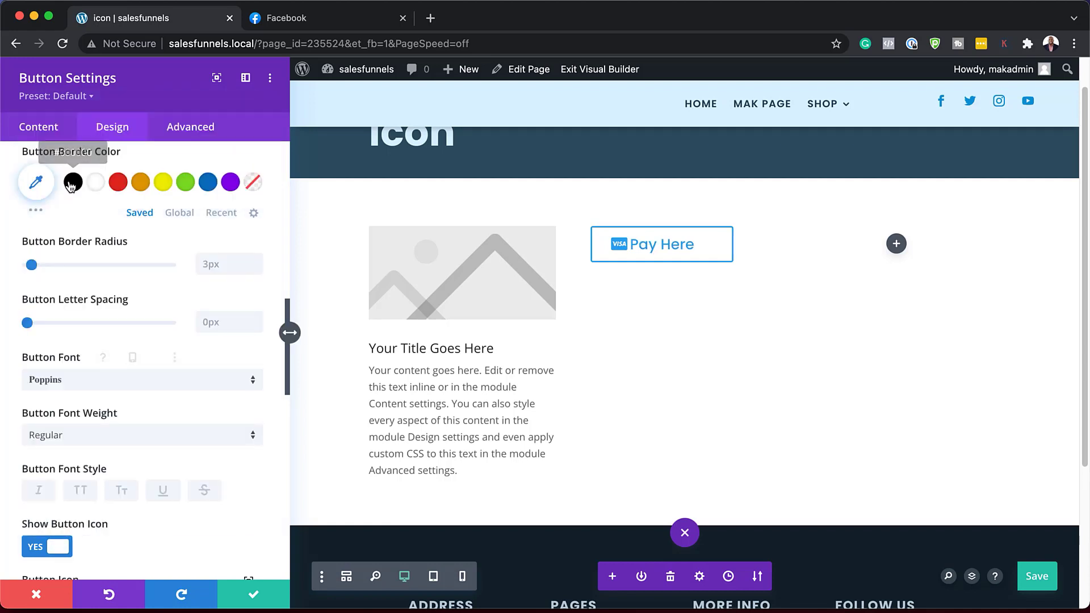
{"action": "left_click", "coordinate": [256, 598]}
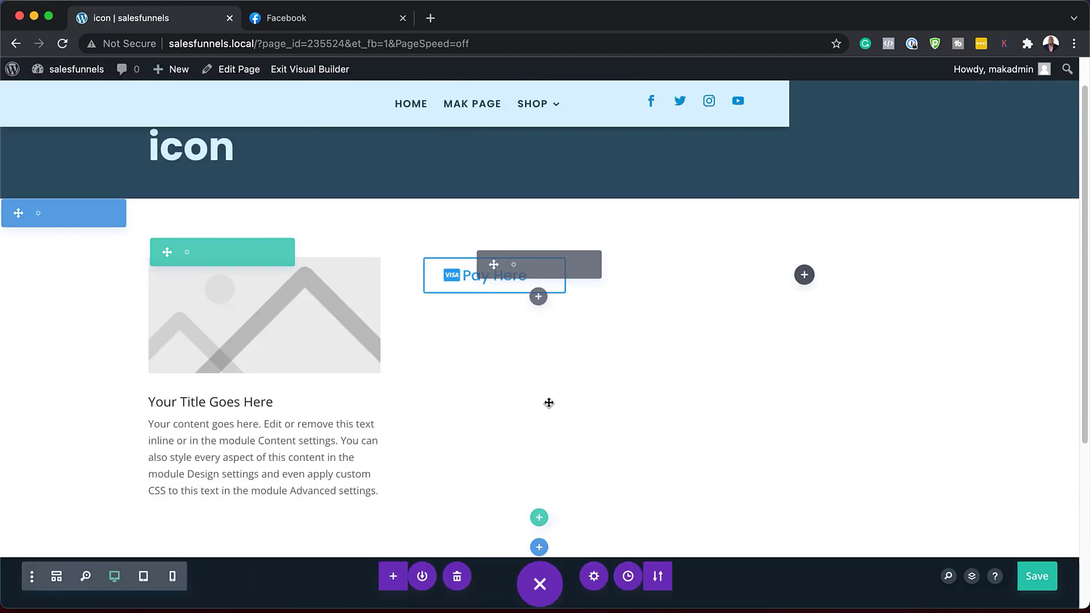
Insert an Icon module in the empty third column
{"action": "left_click", "coordinate": [805, 276]}
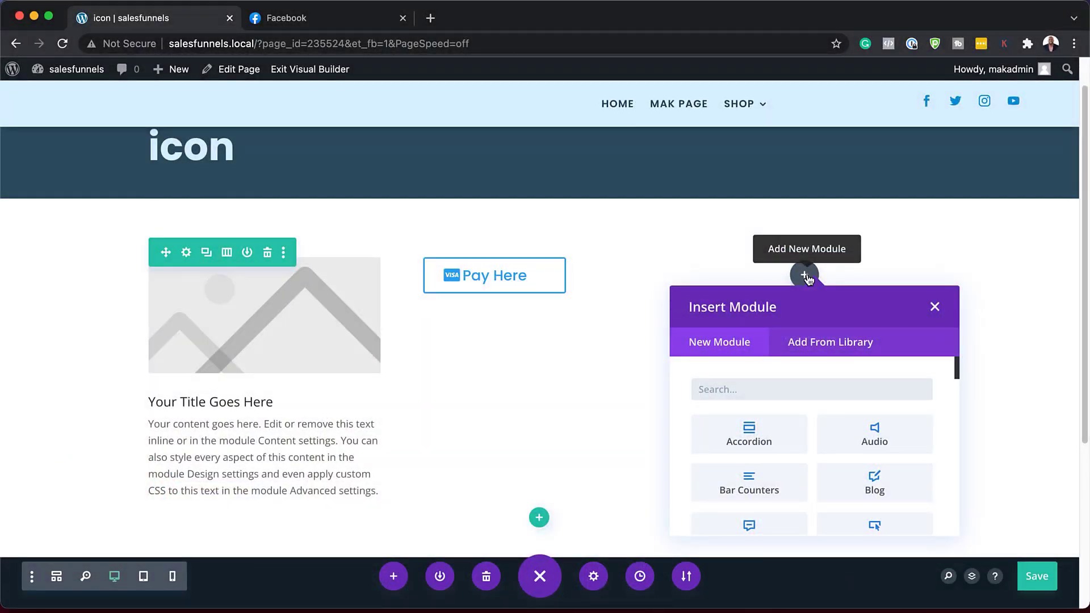
{"action": "type", "text": "ico"}
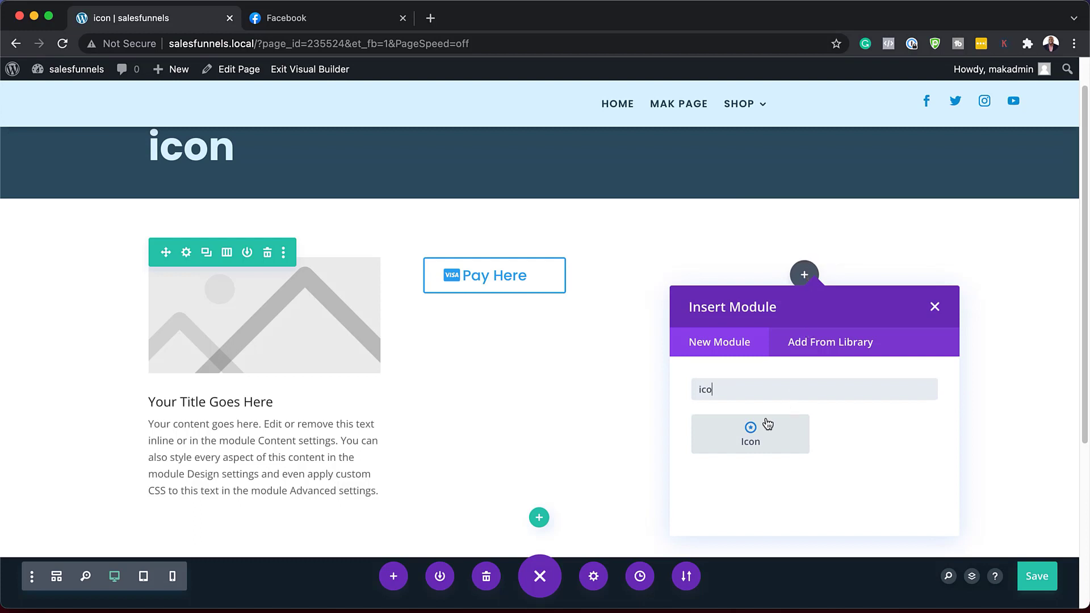
{"action": "left_click", "coordinate": [758, 434]}
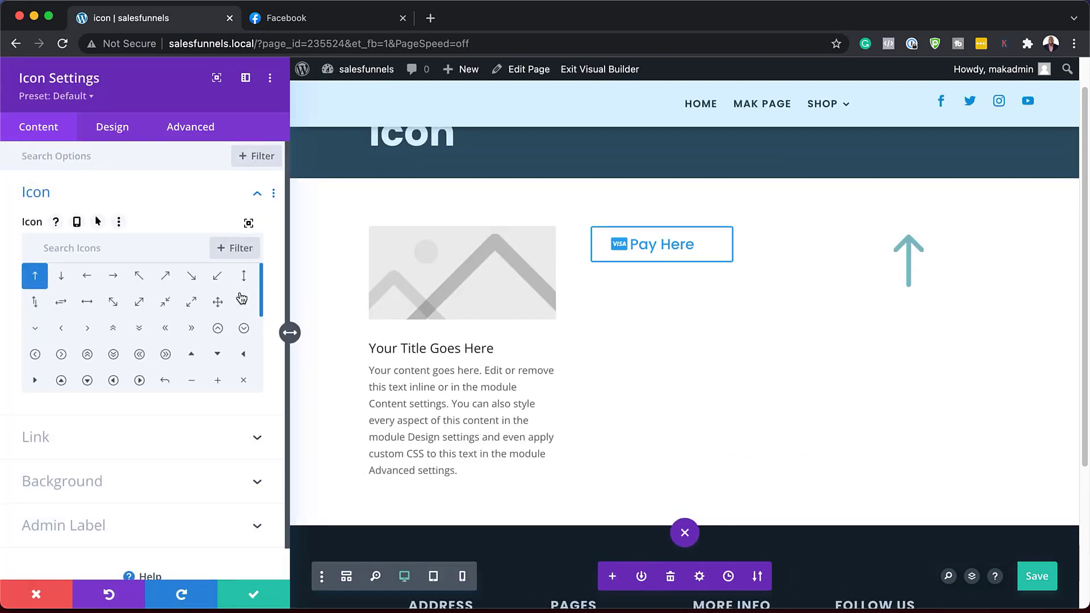
Choose the bug icon from the Font Awesome set for the Icon module and give it a yellow background
{"action": "left_click", "coordinate": [242, 250]}
{"action": "left_click", "coordinate": [231, 381]}
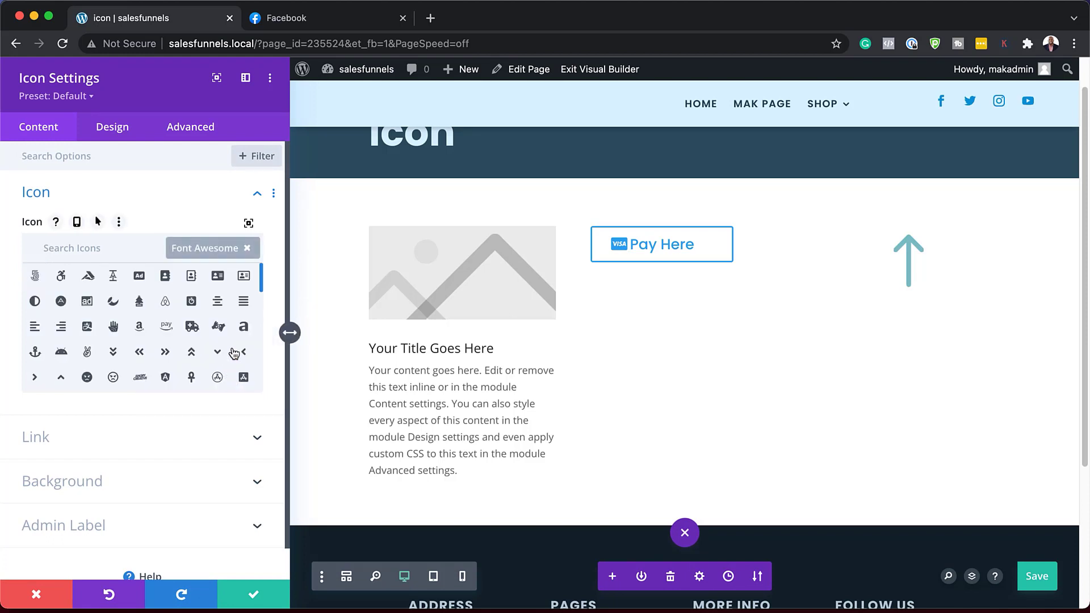
{"action": "left_click_drag", "start_coordinate": [262, 293], "coordinate": [259, 372]}
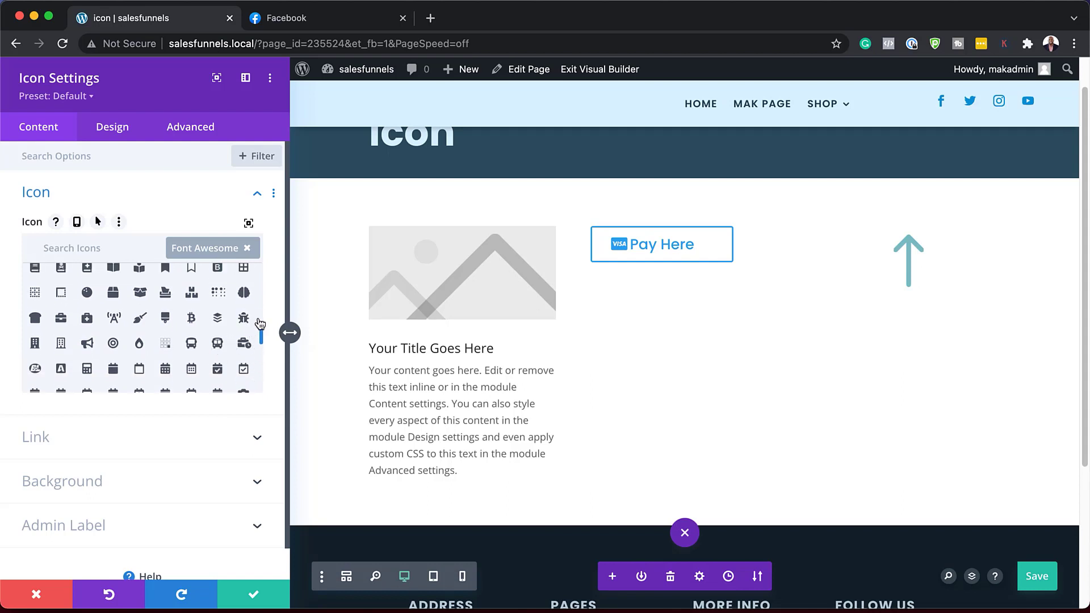
{"action": "left_click", "coordinate": [244, 318]}
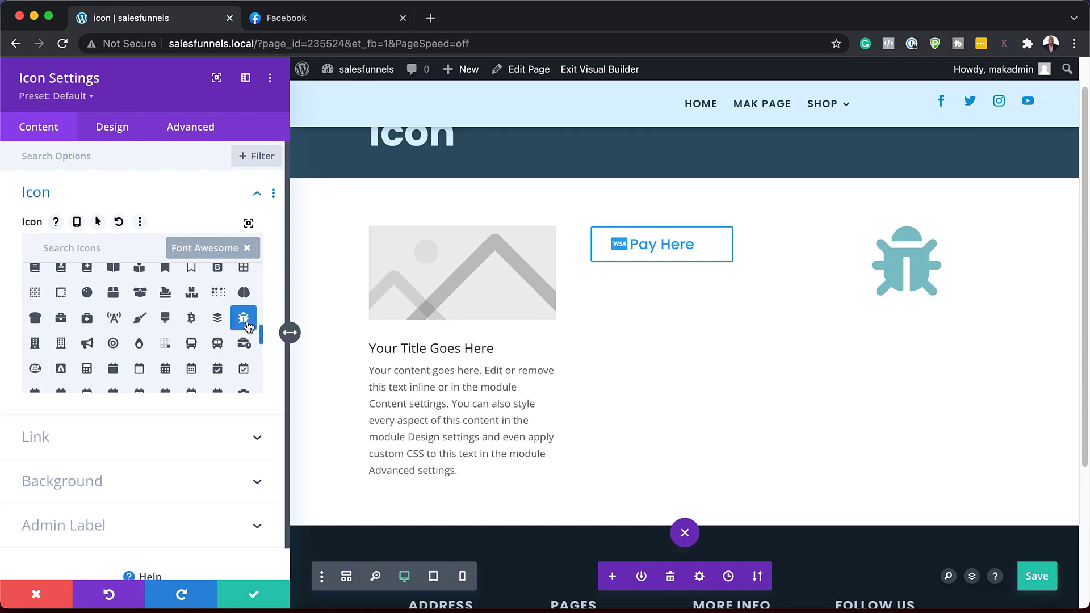
{"action": "left_click", "coordinate": [71, 487]}
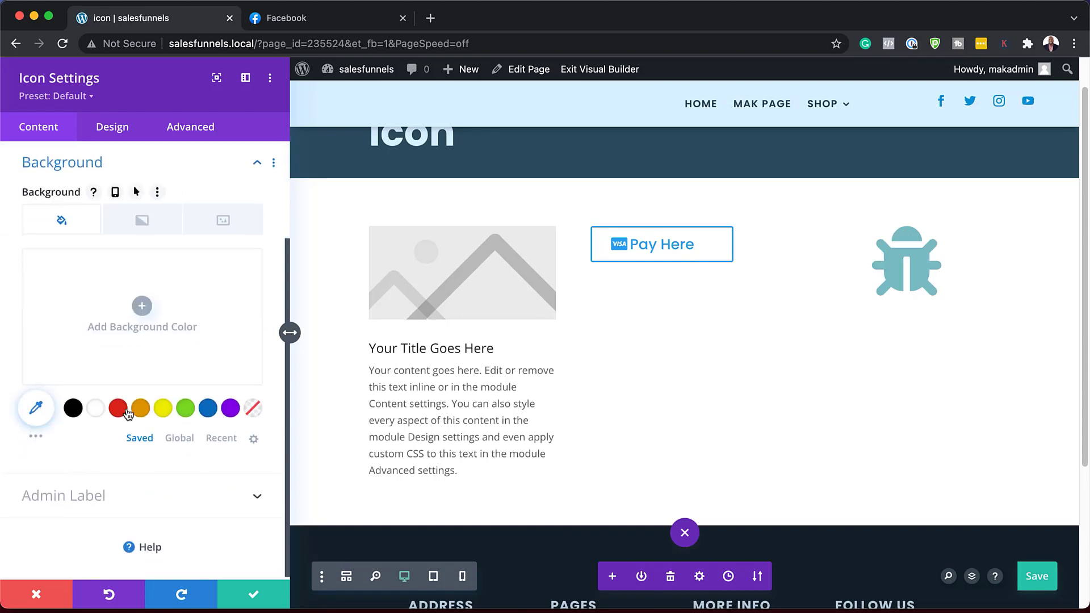
{"action": "left_click", "coordinate": [164, 416]}
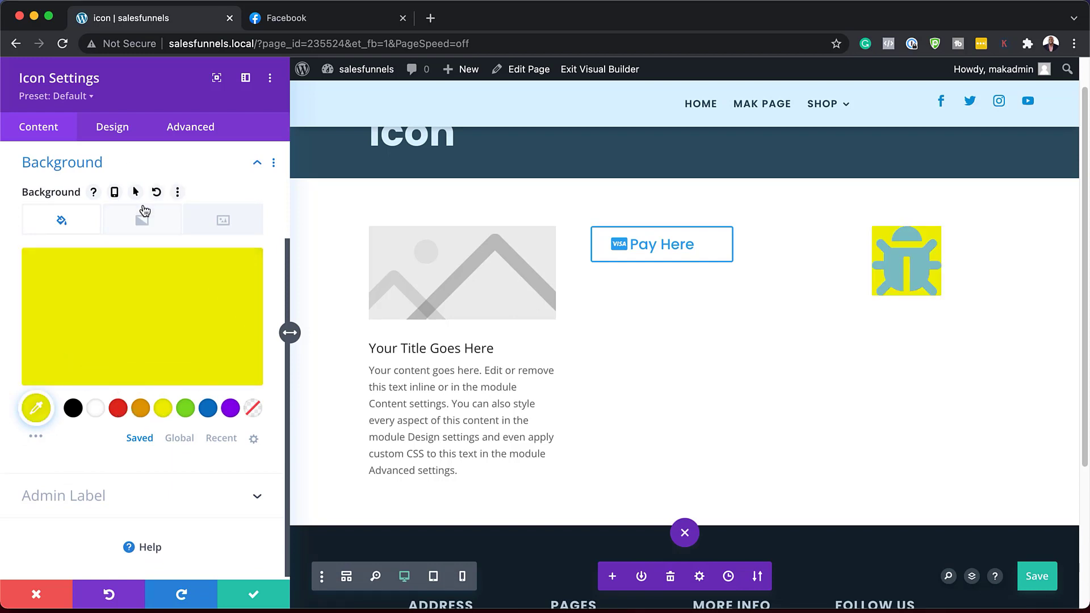
Set the bug icon's color to black and its size to 90px
{"action": "left_click", "coordinate": [108, 132]}
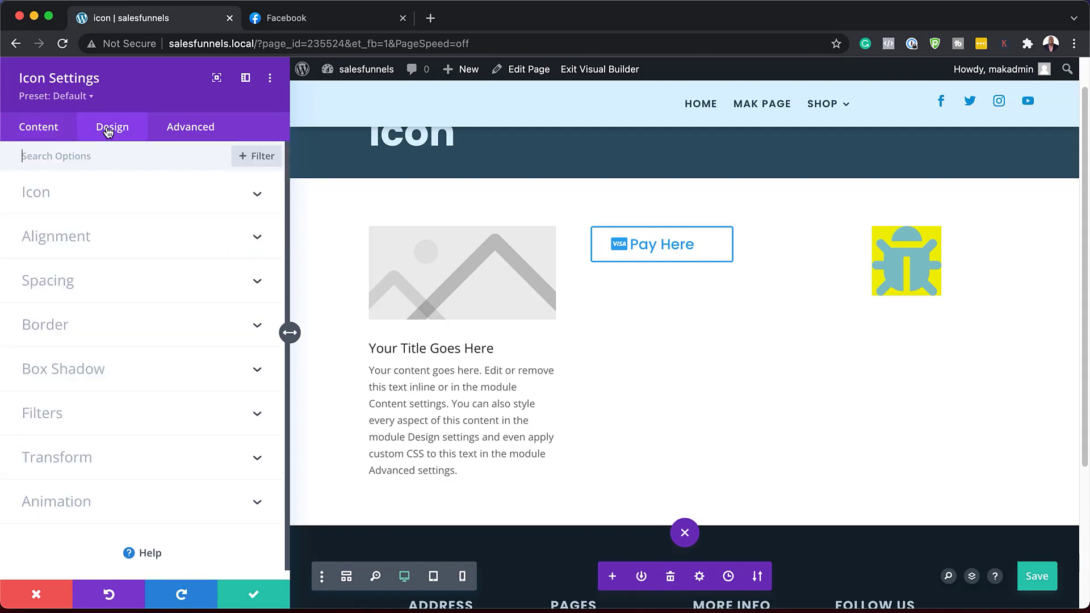
{"action": "left_click", "coordinate": [69, 195]}
{"action": "left_click", "coordinate": [76, 254]}
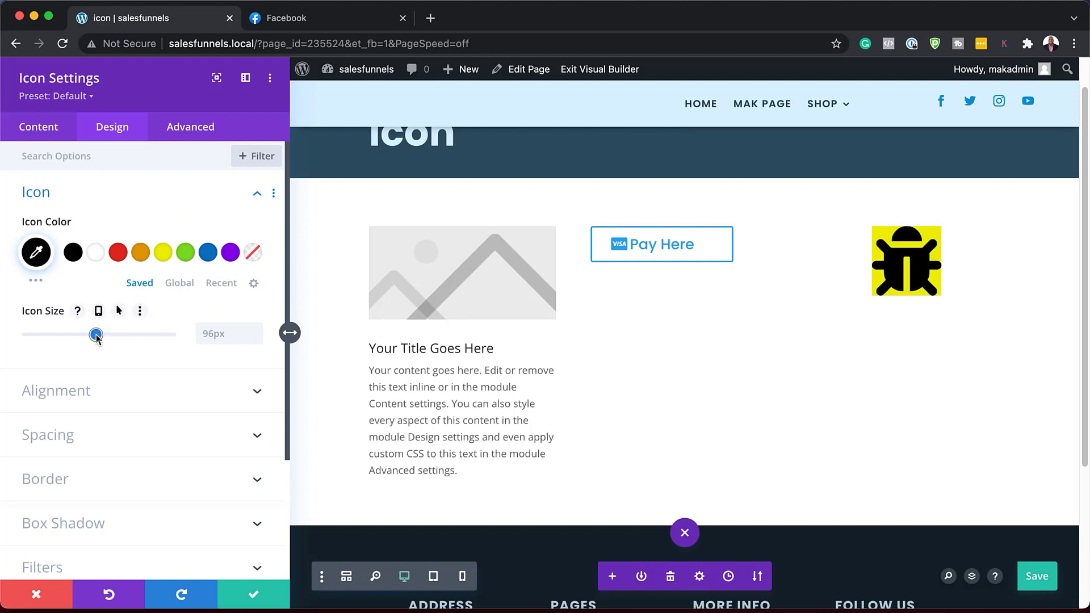
{"action": "mouse_move", "coordinate": [95, 336]}
{"action": "left_mouse_down"}
{"action": "mouse_move", "coordinate": [84, 338]}
{"action": "mouse_move", "coordinate": [93, 341]}
{"action": "left_mouse_up"}
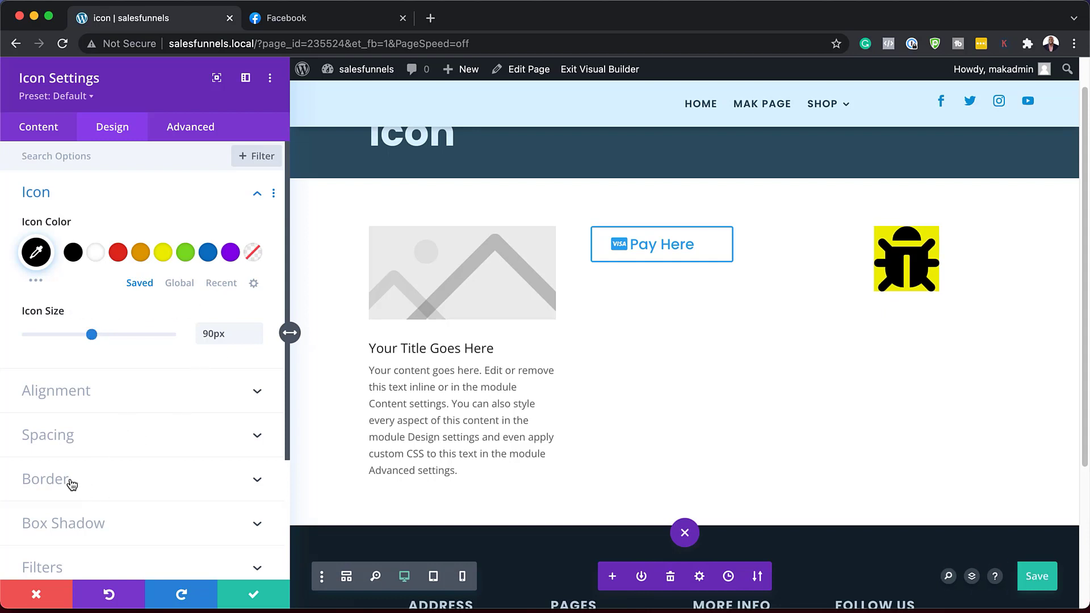
Set the Icon module's top and bottom padding to a linked 20px
{"action": "left_click", "coordinate": [78, 435]}
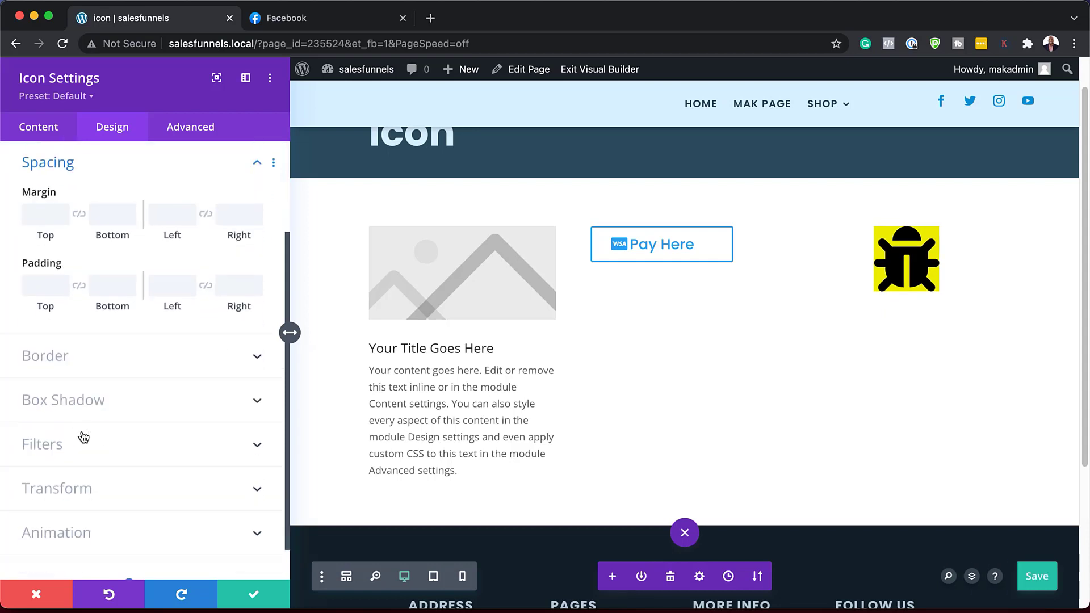
{"action": "left_click", "coordinate": [45, 290]}
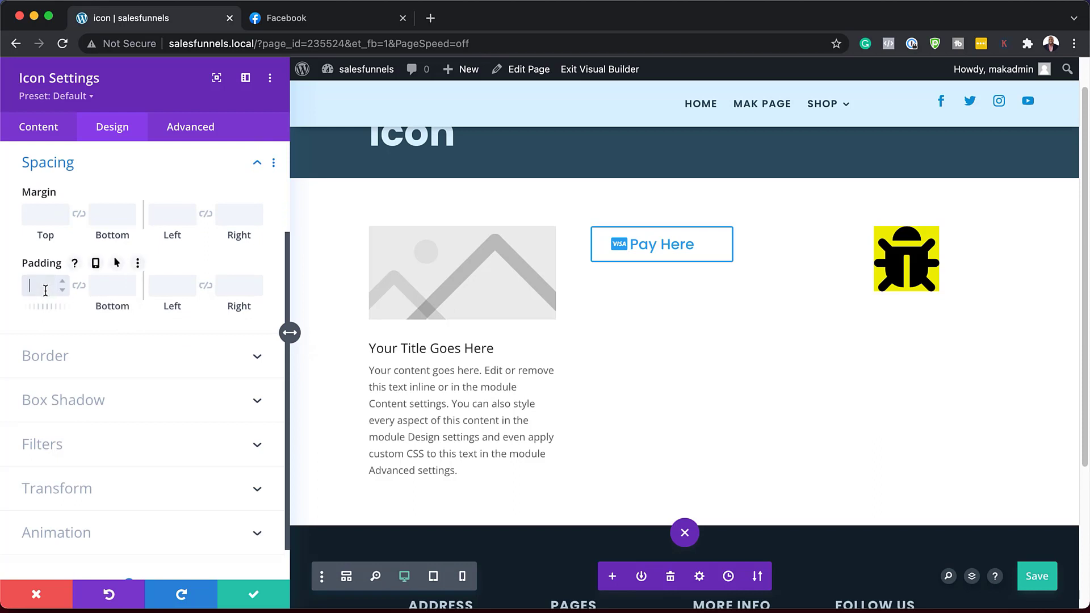
{"action": "left_click", "coordinate": [78, 286]}
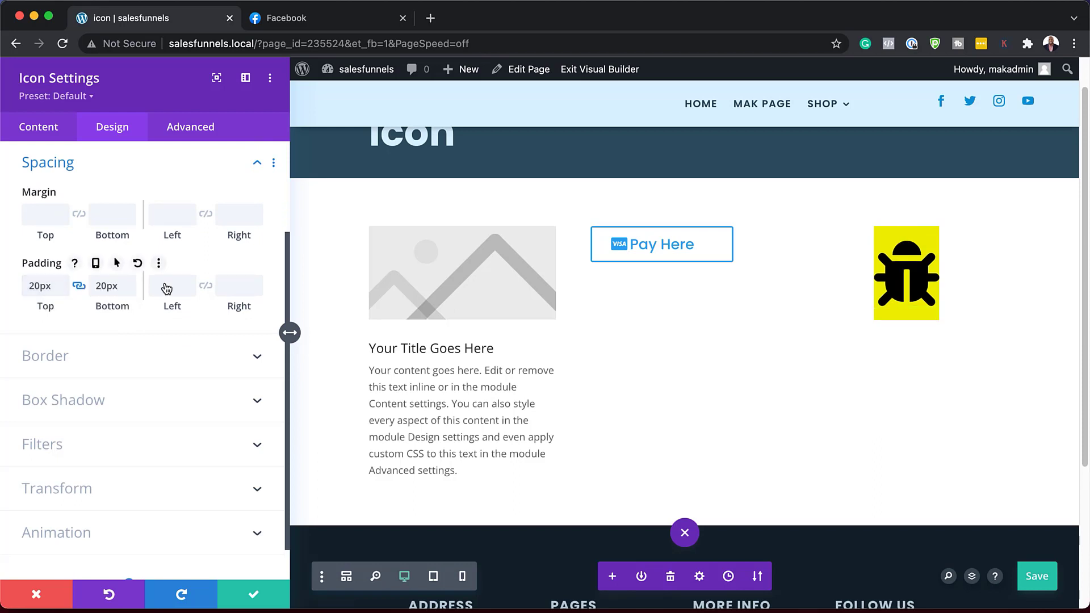
Set the Icon module's left and right padding to a linked 20px
{"action": "left_click", "coordinate": [165, 284]}
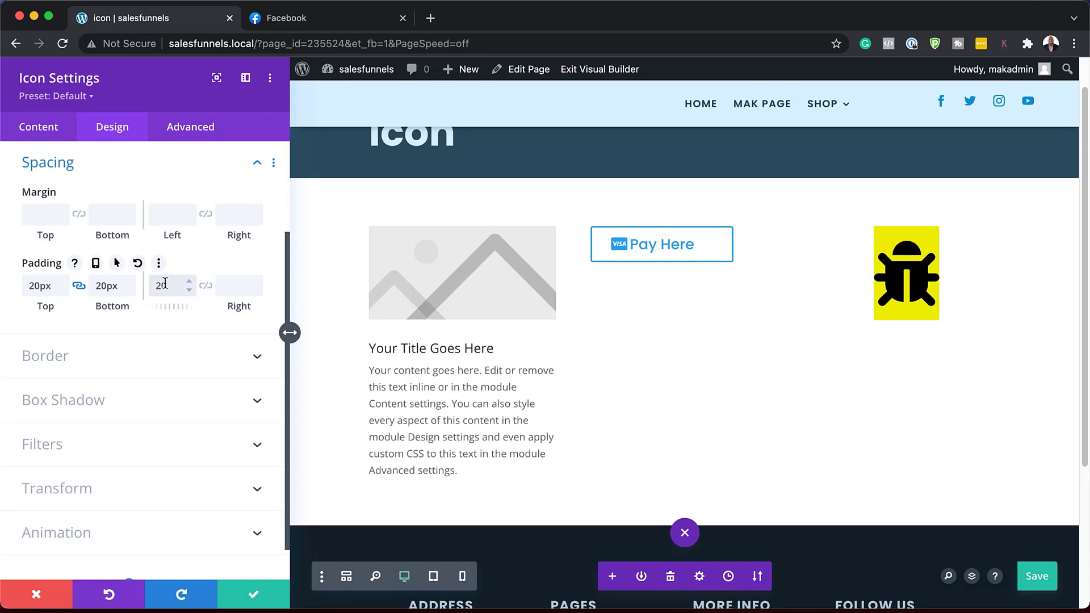
{"action": "type", "text": "20"}
{"action": "left_click", "coordinate": [206, 287]}
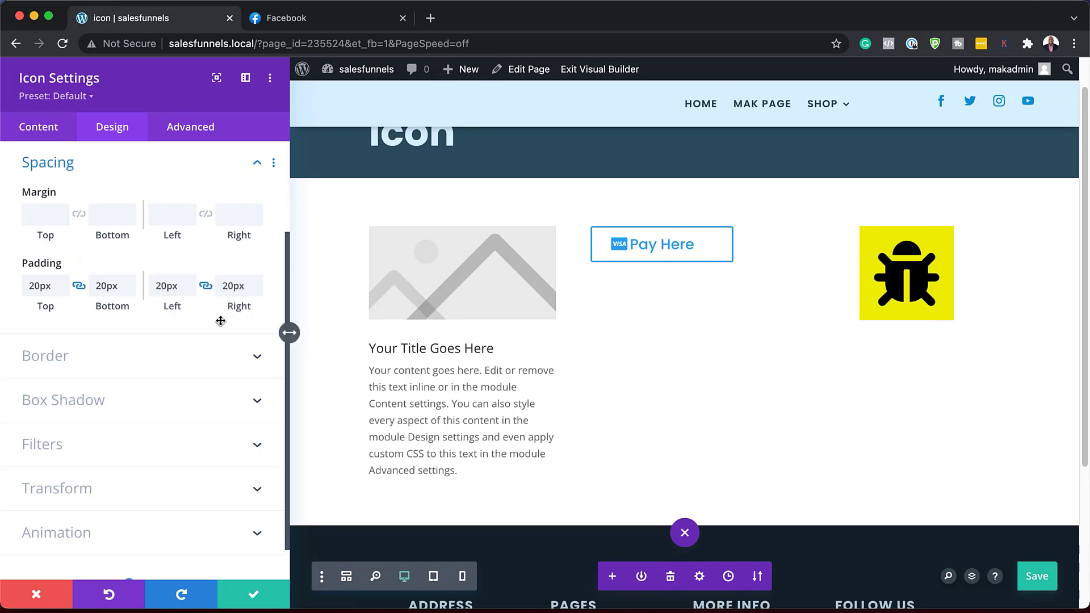
Add a black border (#000000) with a width of 4px around all sides of the bug icon
{"action": "left_click", "coordinate": [97, 357]}
{"action": "scroll", "coordinate": [96, 352], "scroll_direction": "down", "scroll_amount": 1}
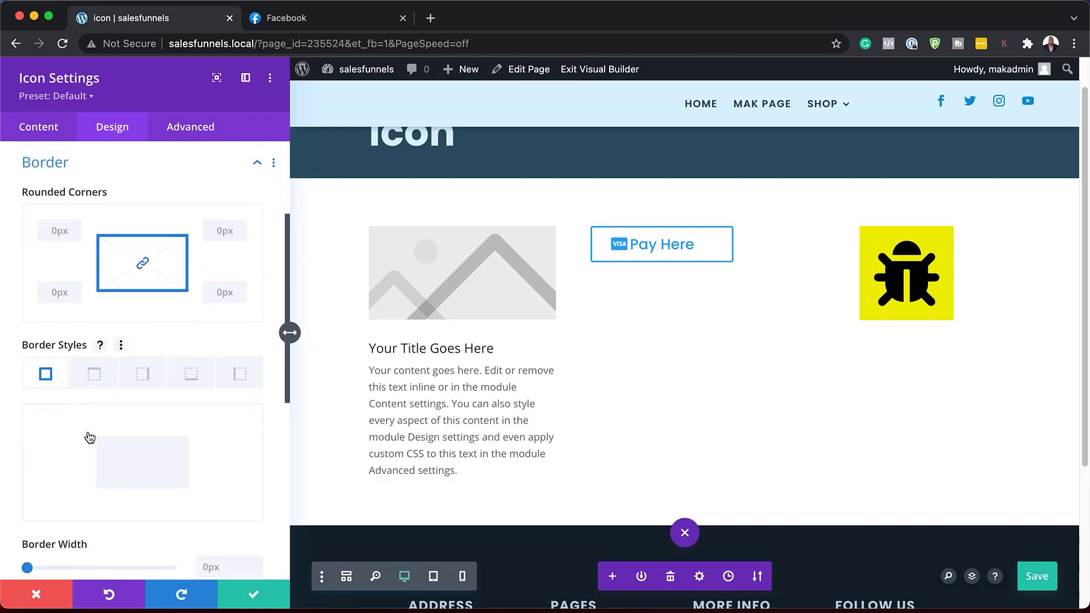
{"action": "scroll", "coordinate": [114, 454], "scroll_direction": "down", "scroll_amount": 2}
{"action": "left_click_drag", "start_coordinate": [27, 493], "coordinate": [38, 494]}
{"action": "left_click", "coordinate": [73, 558]}
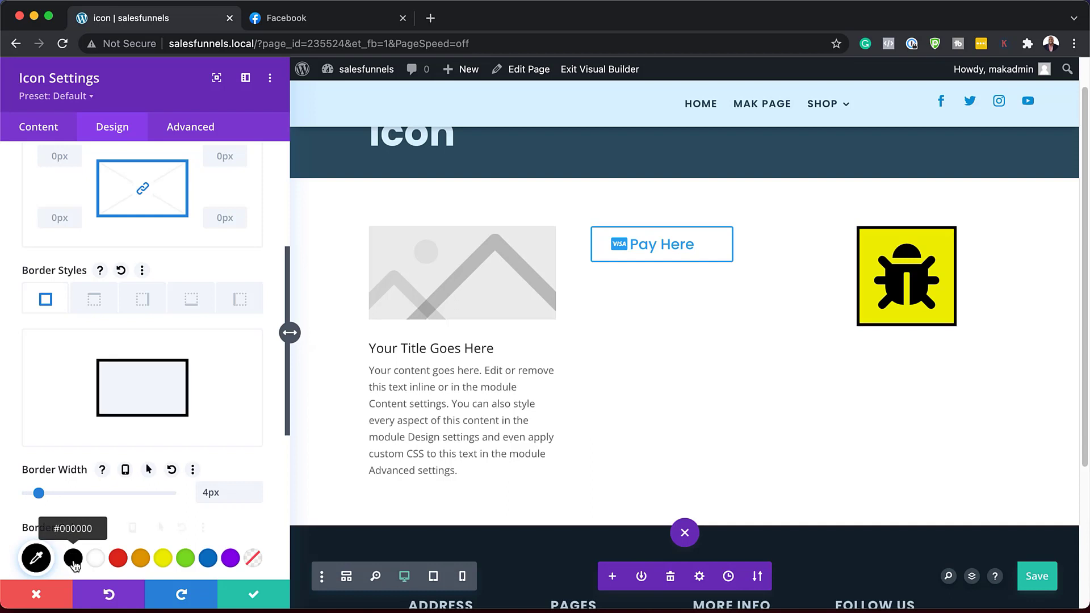
Round all four linked corners of the Icon module's border to 100px
{"action": "scroll", "coordinate": [51, 516], "scroll_direction": "down", "scroll_amount": 4}
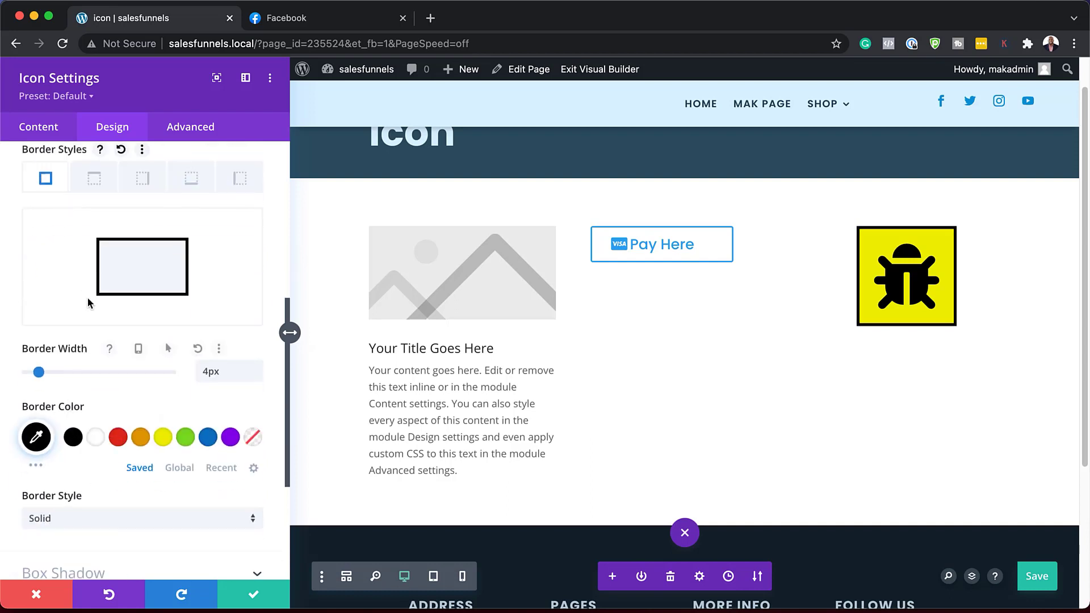
{"action": "scroll", "coordinate": [162, 439], "scroll_direction": "up", "scroll_amount": 1}
{"action": "scroll", "coordinate": [159, 431], "scroll_direction": "up", "scroll_amount": 4}
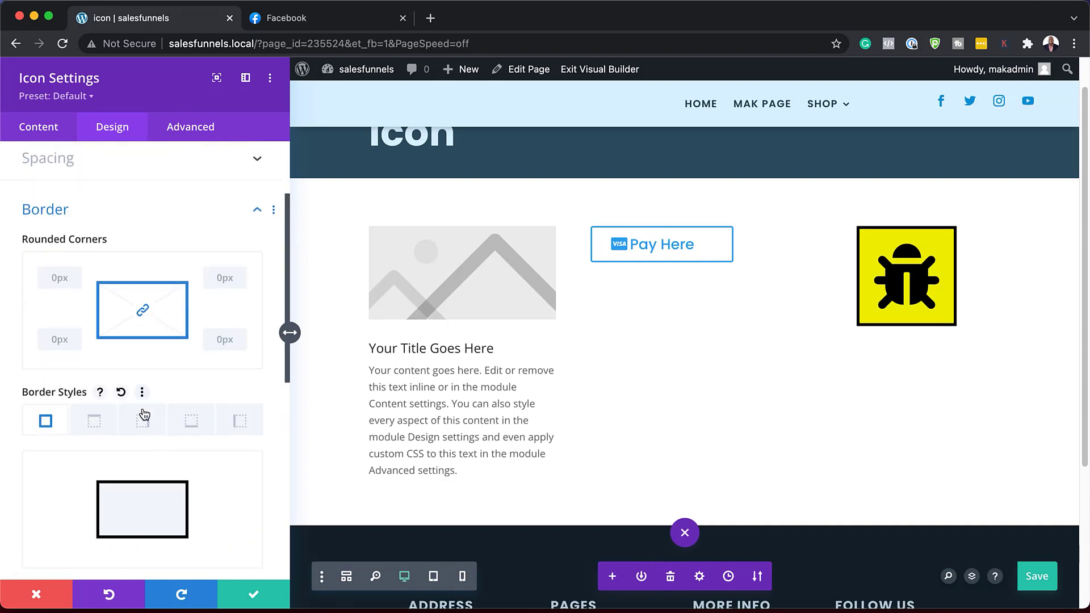
{"action": "left_click", "coordinate": [59, 339]}
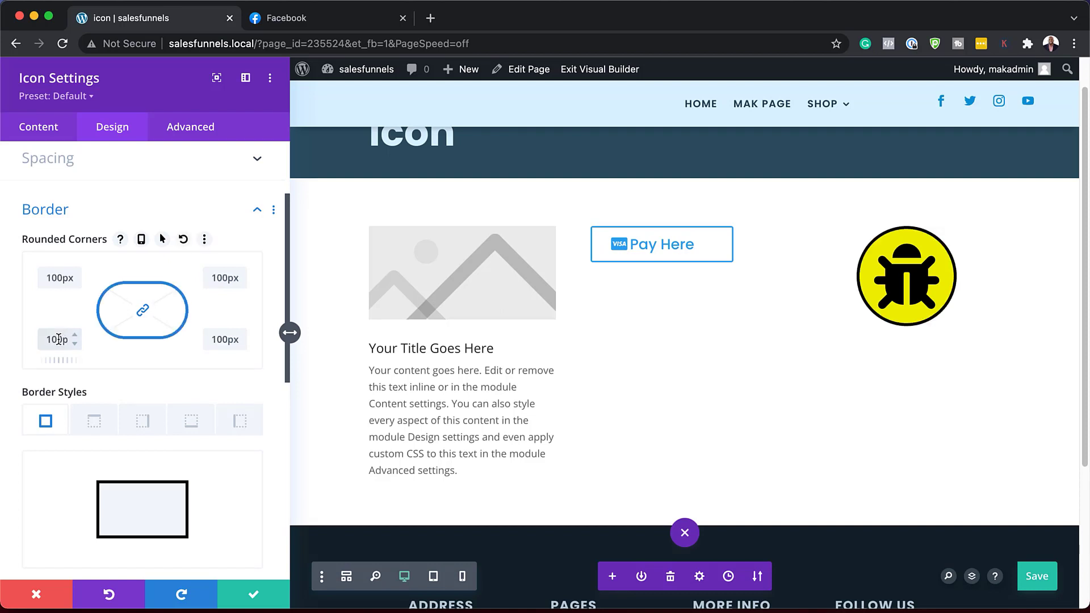
Reduce the bug icon's size to 46px
{"action": "scroll", "coordinate": [176, 348], "scroll_direction": "up", "scroll_amount": 3}
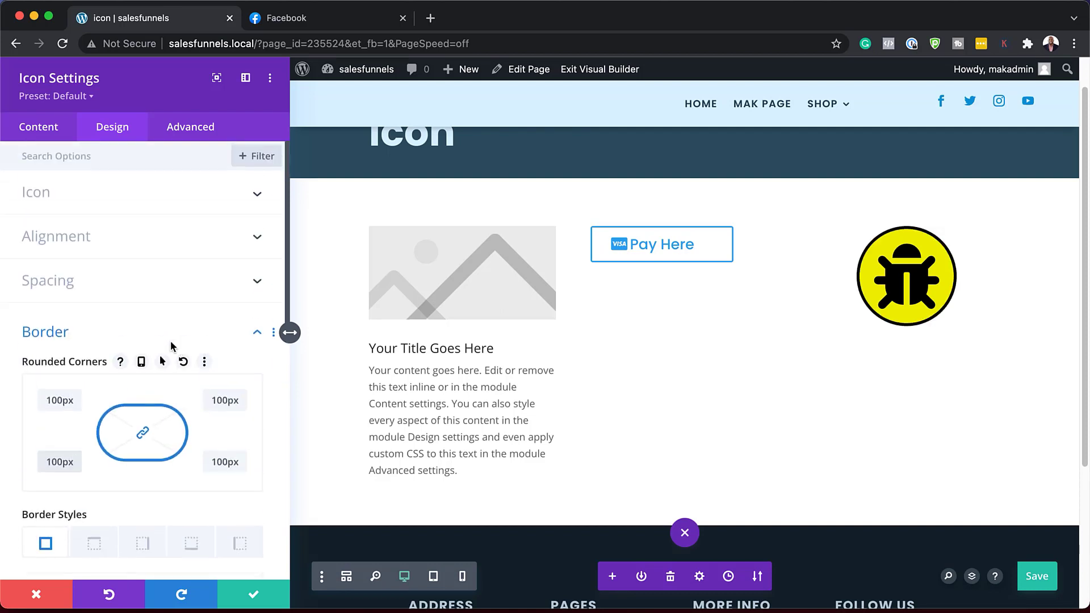
{"action": "left_click", "coordinate": [62, 207]}
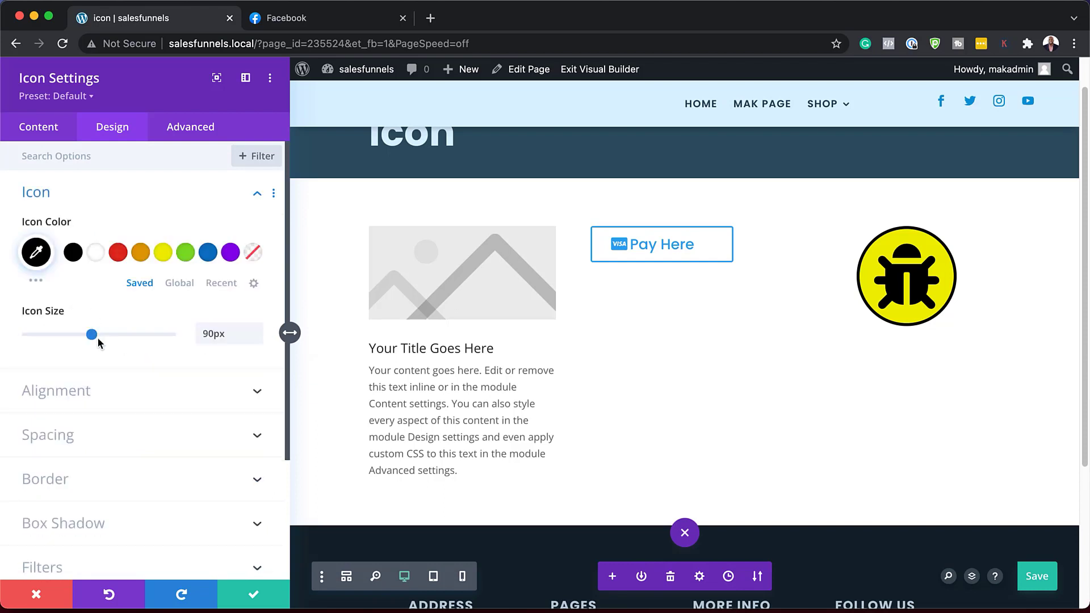
{"action": "left_click_drag", "start_coordinate": [94, 338], "coordinate": [60, 339]}
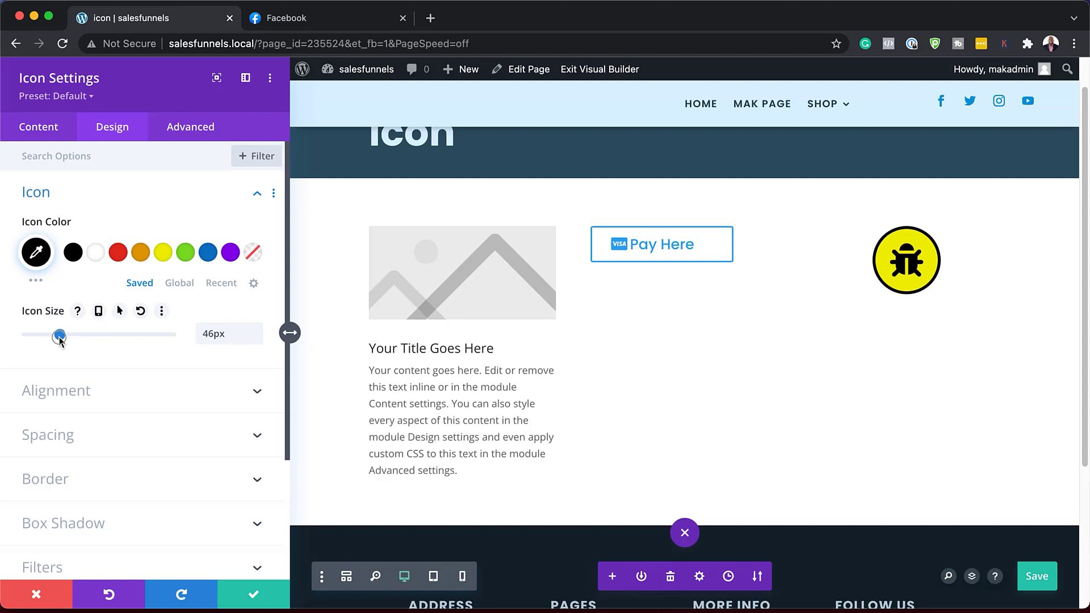